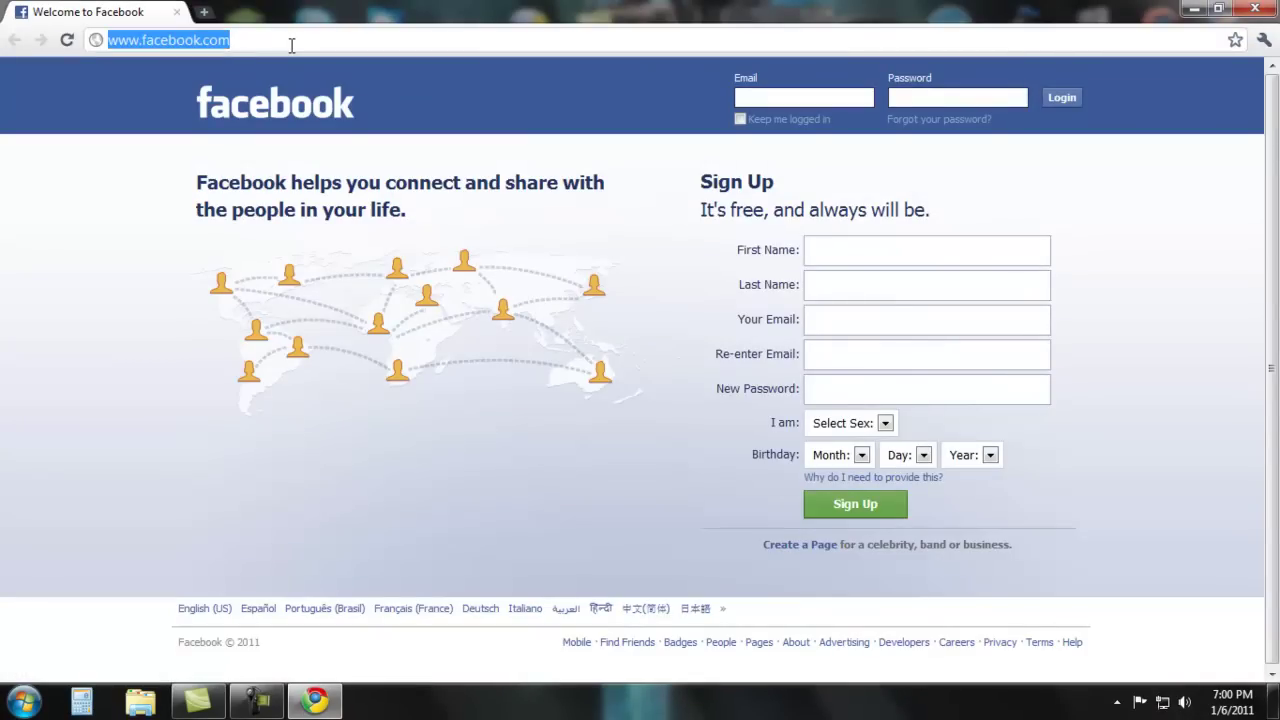
Go to google.com and search for 'wraith of the lich king'.
type("googkle")
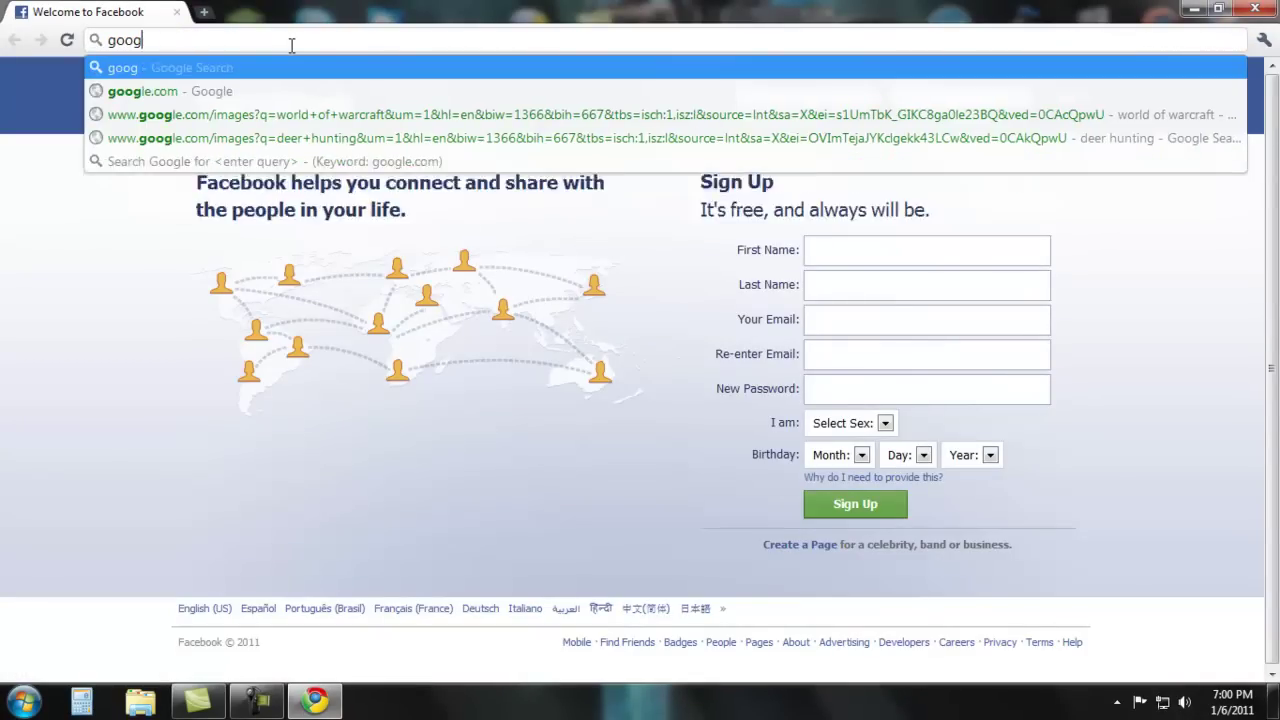
key("BackSpace")
key("BackSpace")
key("BackSpace")
type("le")
key("Return")
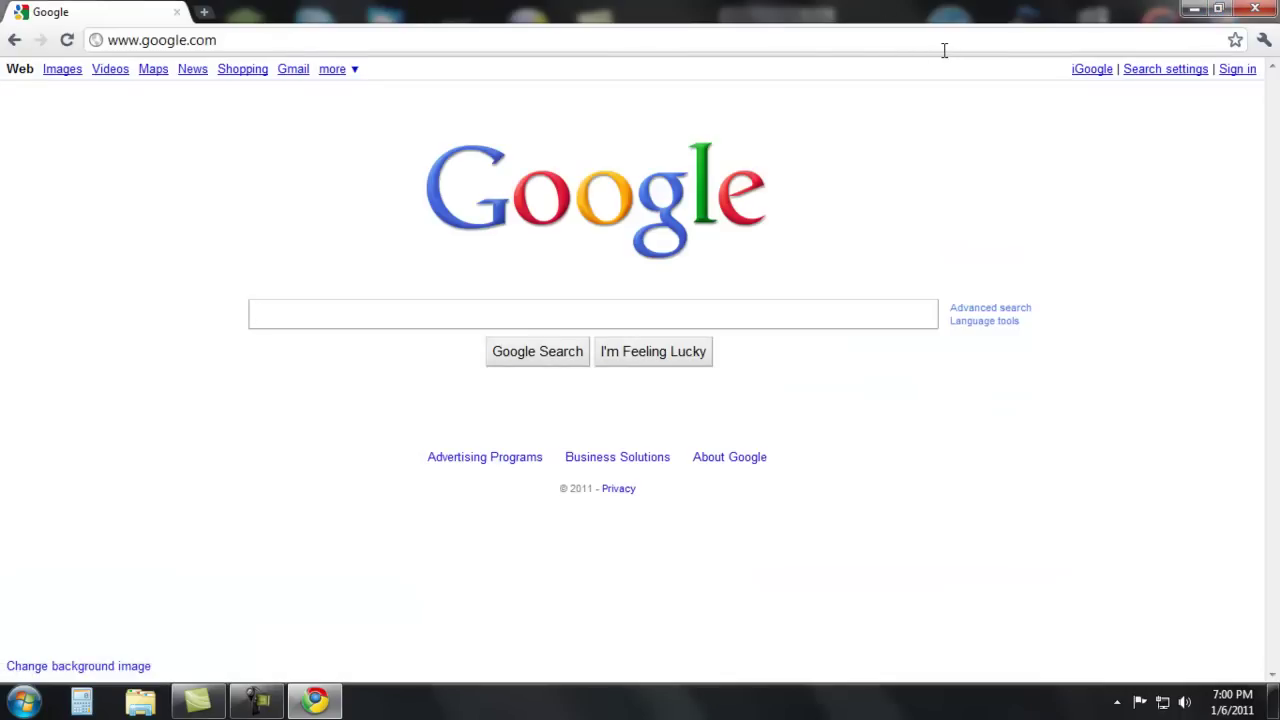
type("wrai")
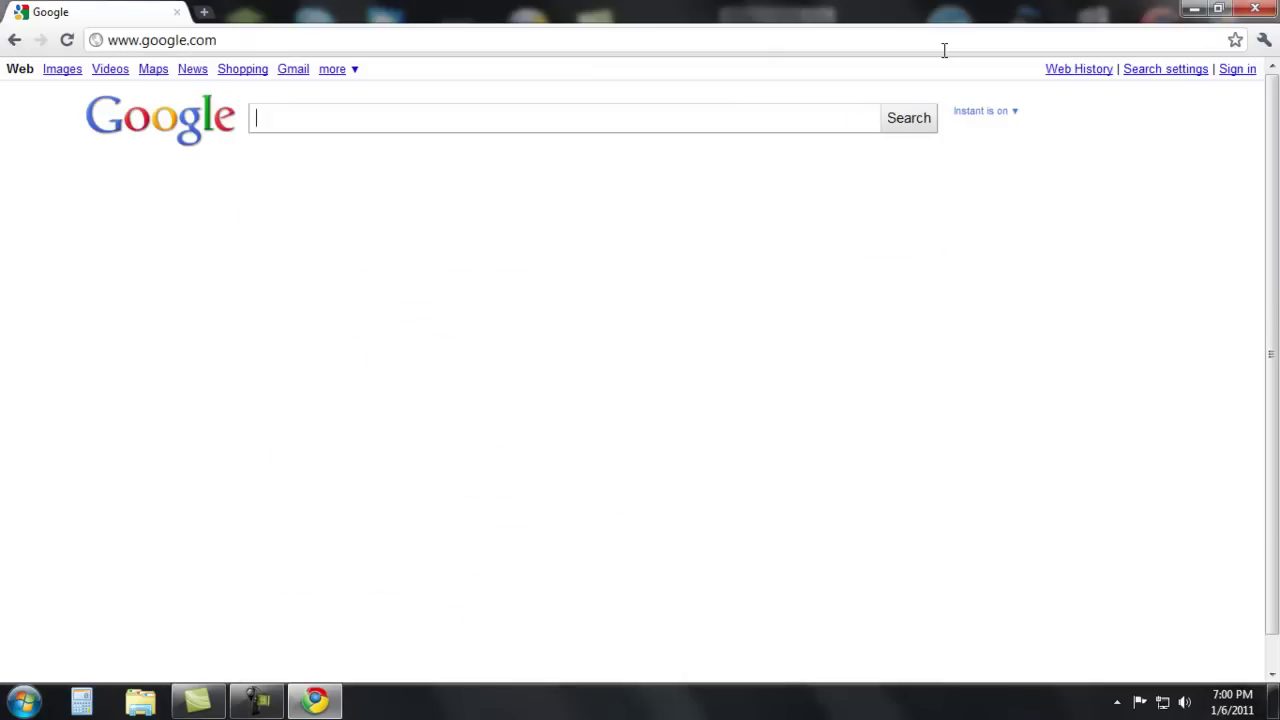
key("BackSpace")
type("th of the ")
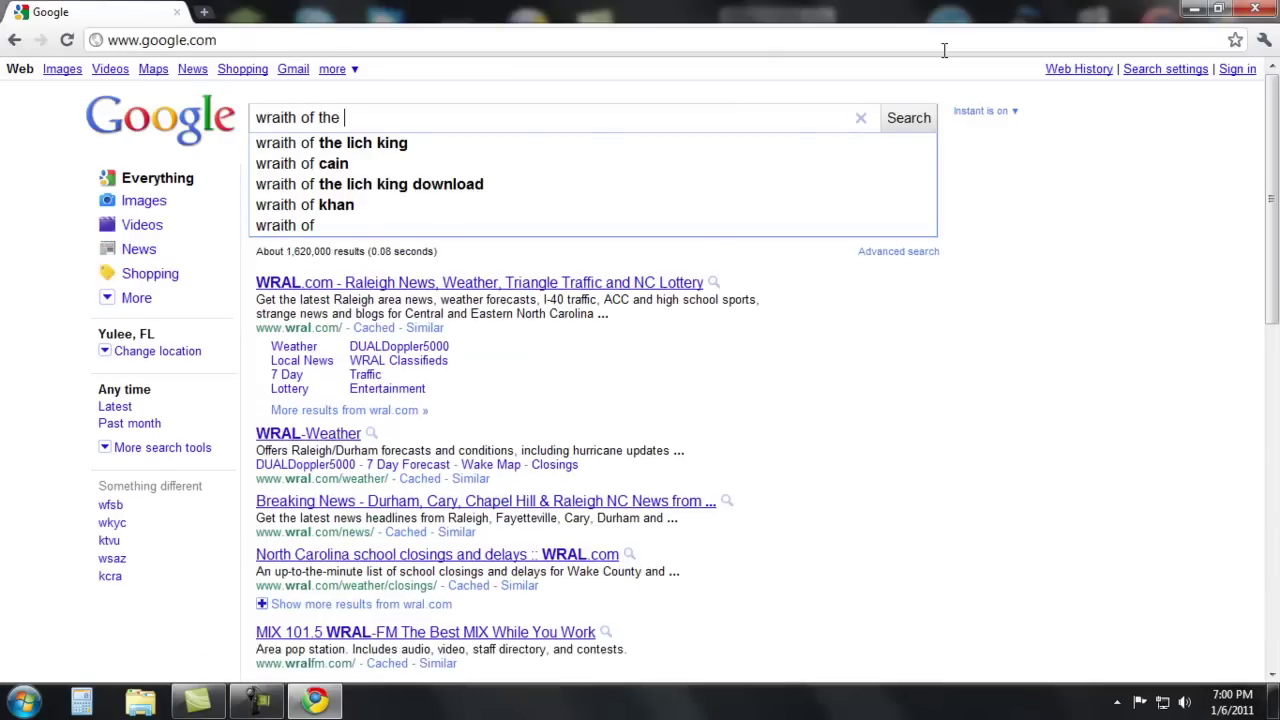
type("lich king")
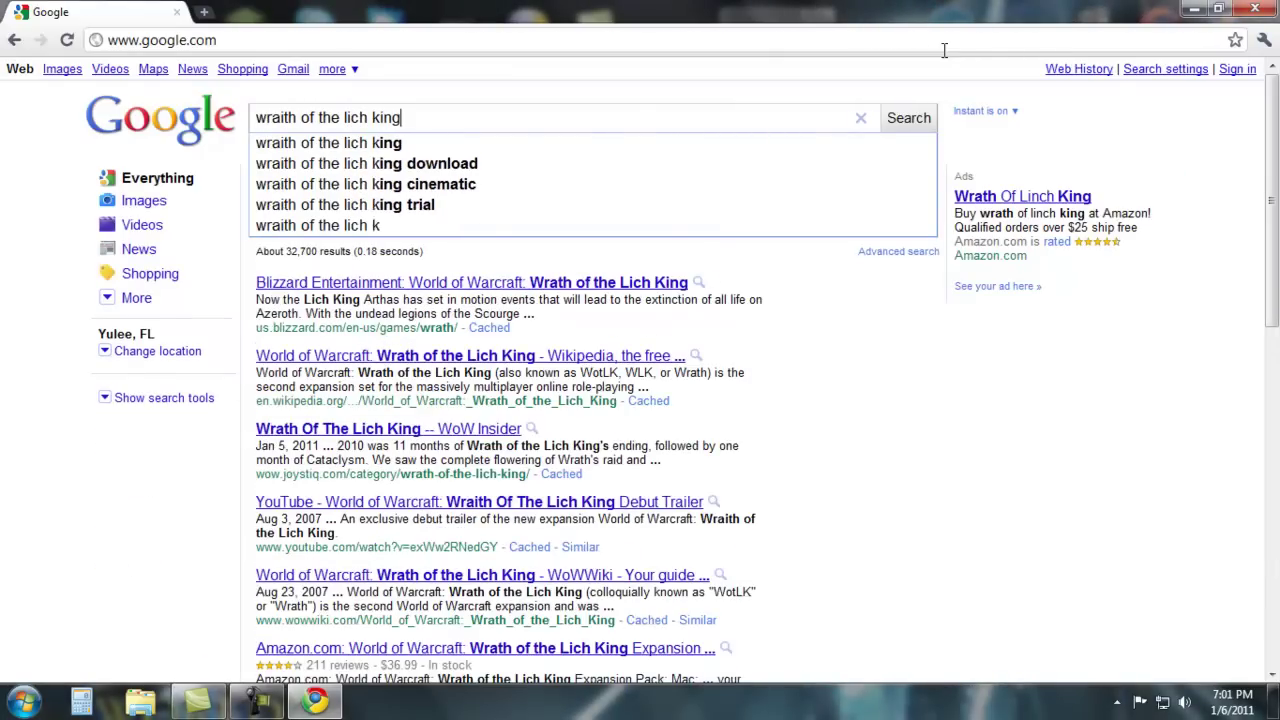
key("Return")
Switch to image results, preview the telegraph Lich King picture, then close Chrome.
left_click(62, 68)
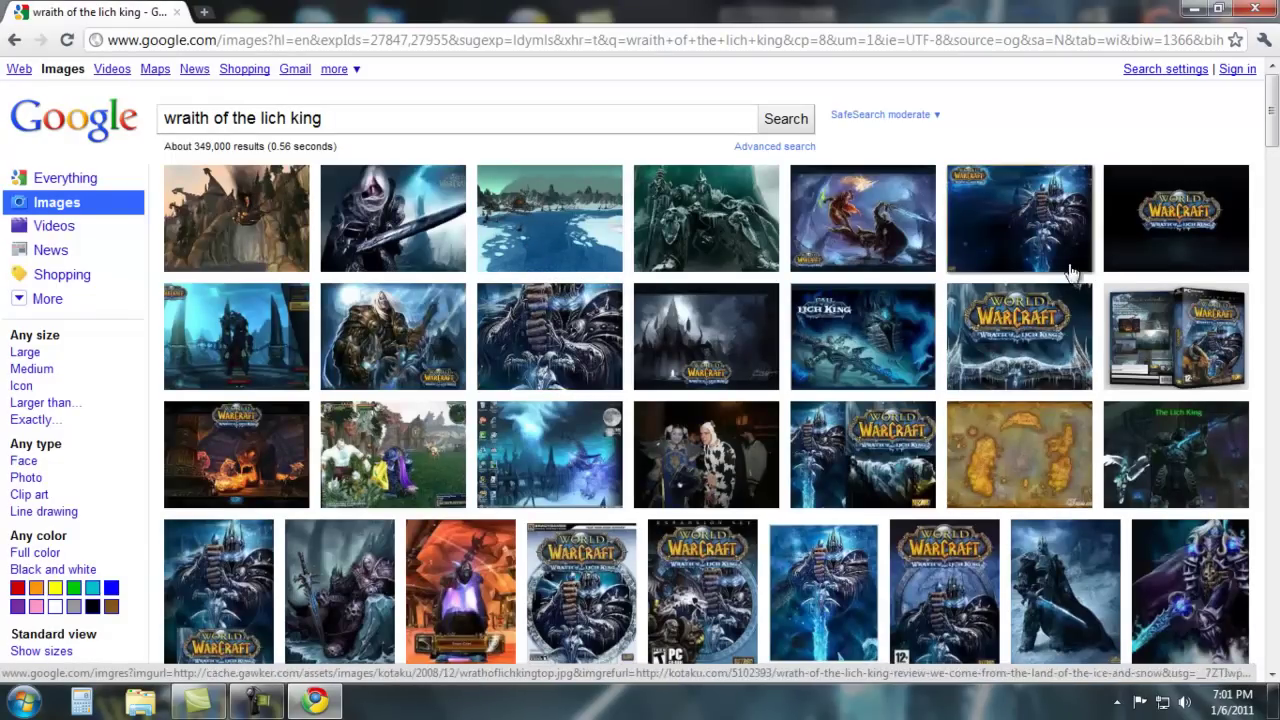
left_click(496, 330)
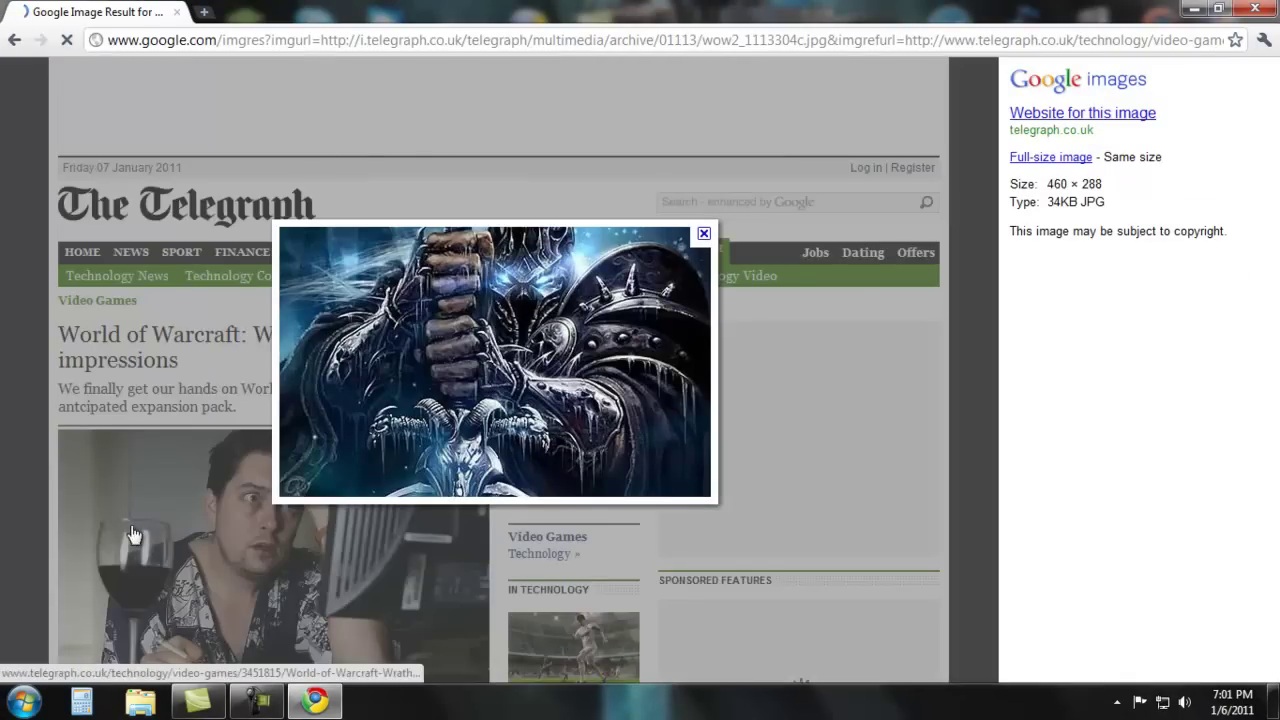
left_click(14, 40)
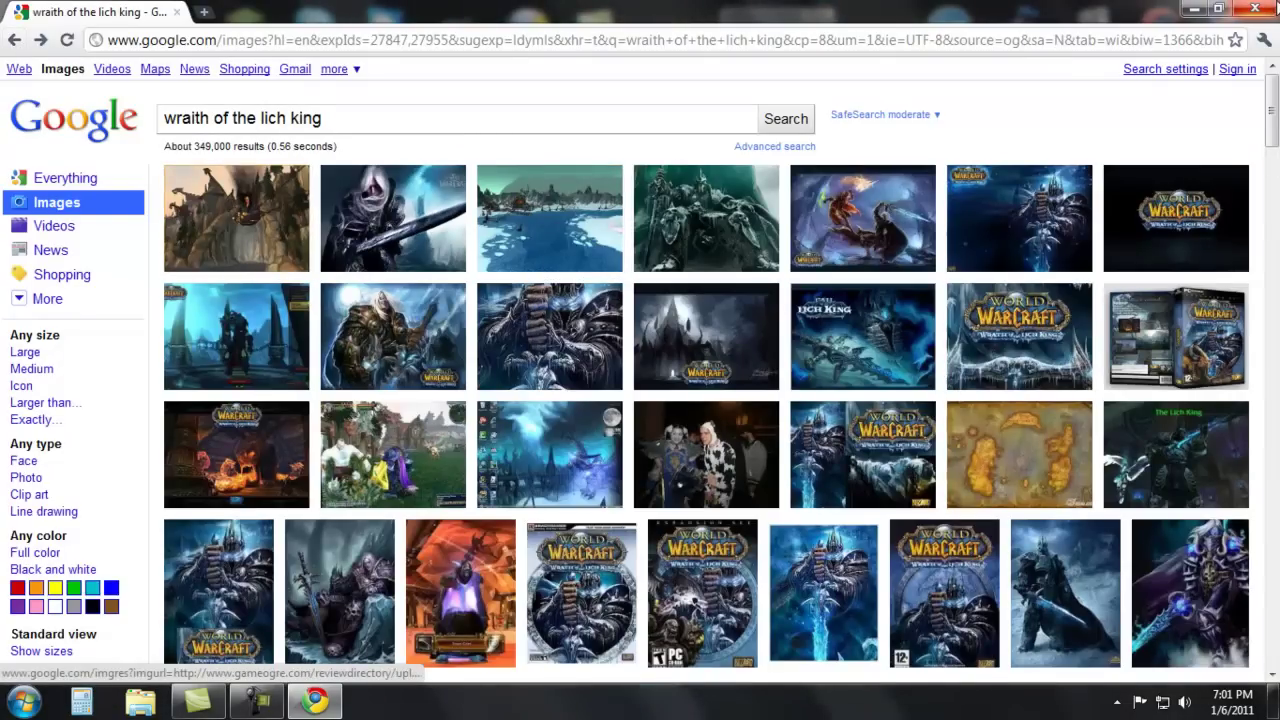
left_click(1270, 8)
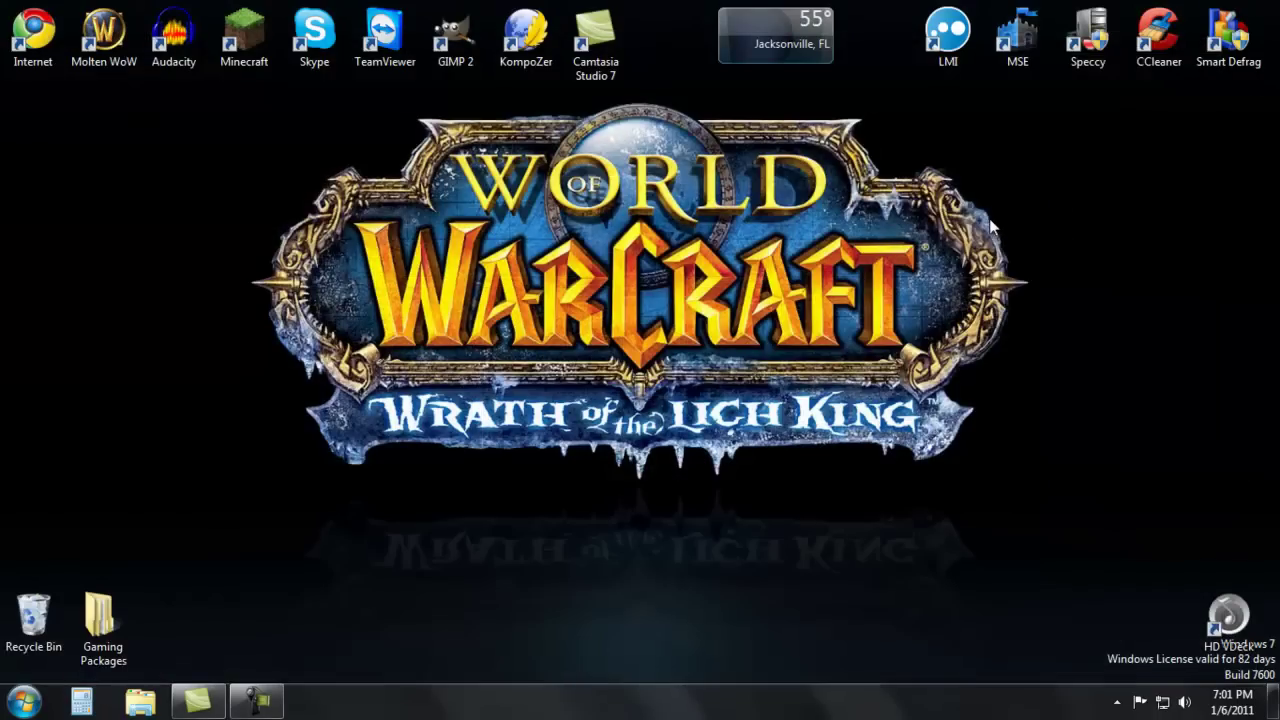
Apply the Windows 7 Aero theme from Personalization and close the window.
right_click(645, 252)
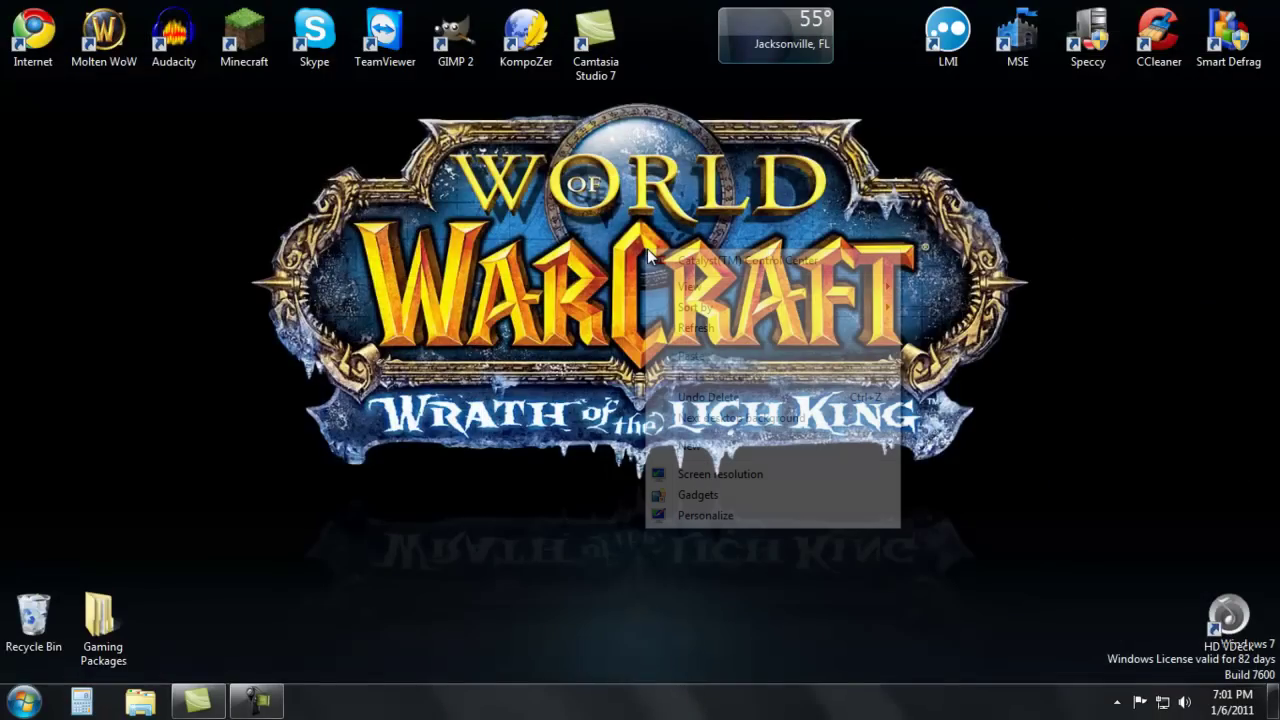
left_click(690, 515)
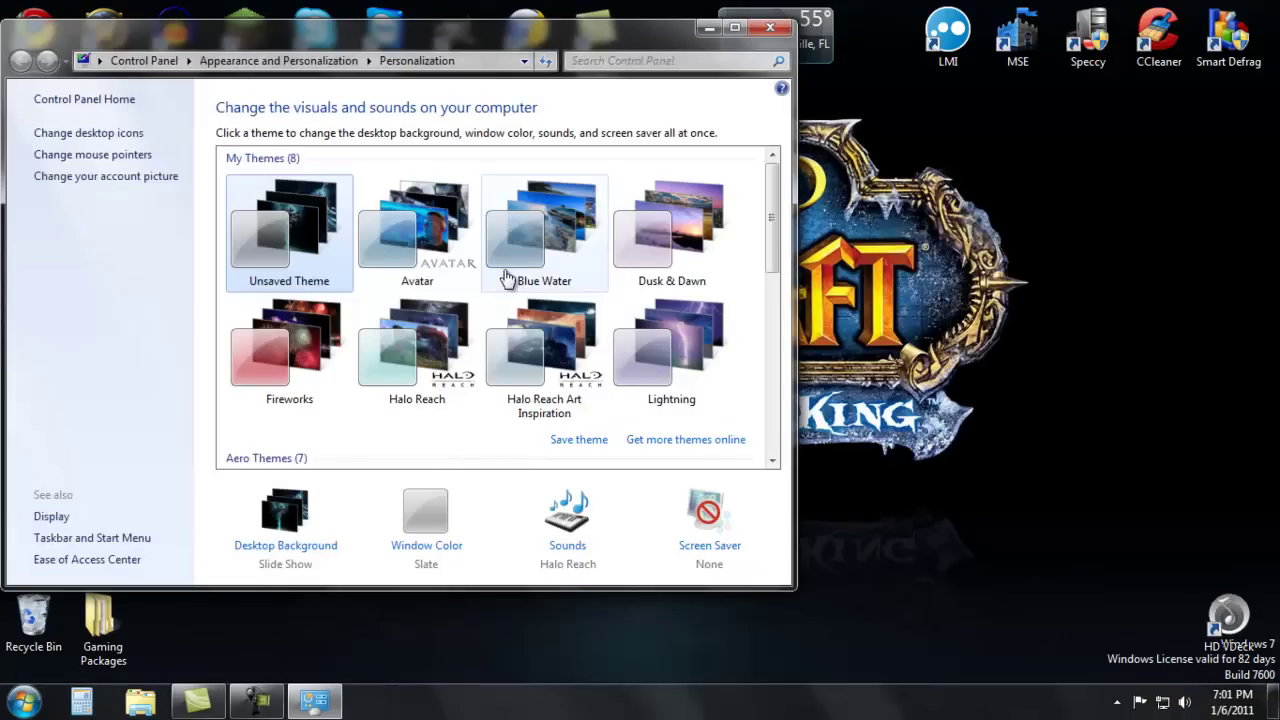
scroll(578, 284, "down", 2)
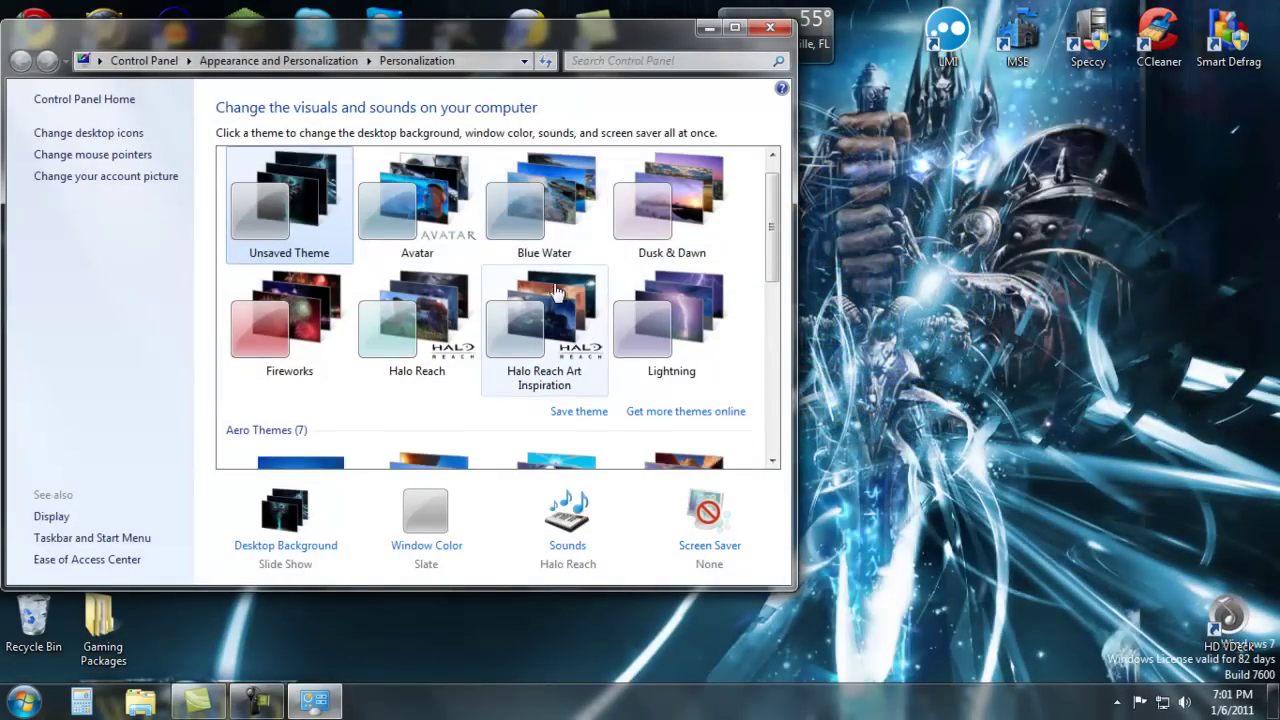
left_click(272, 362)
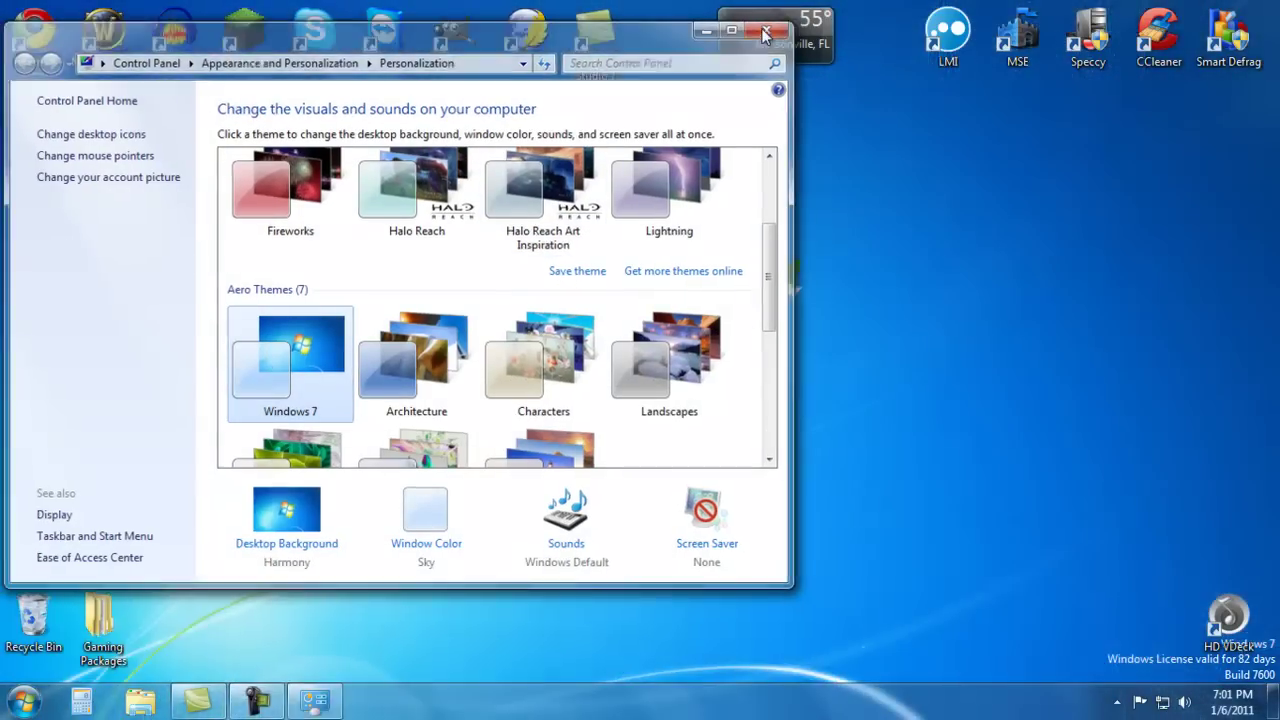
left_click(770, 27)
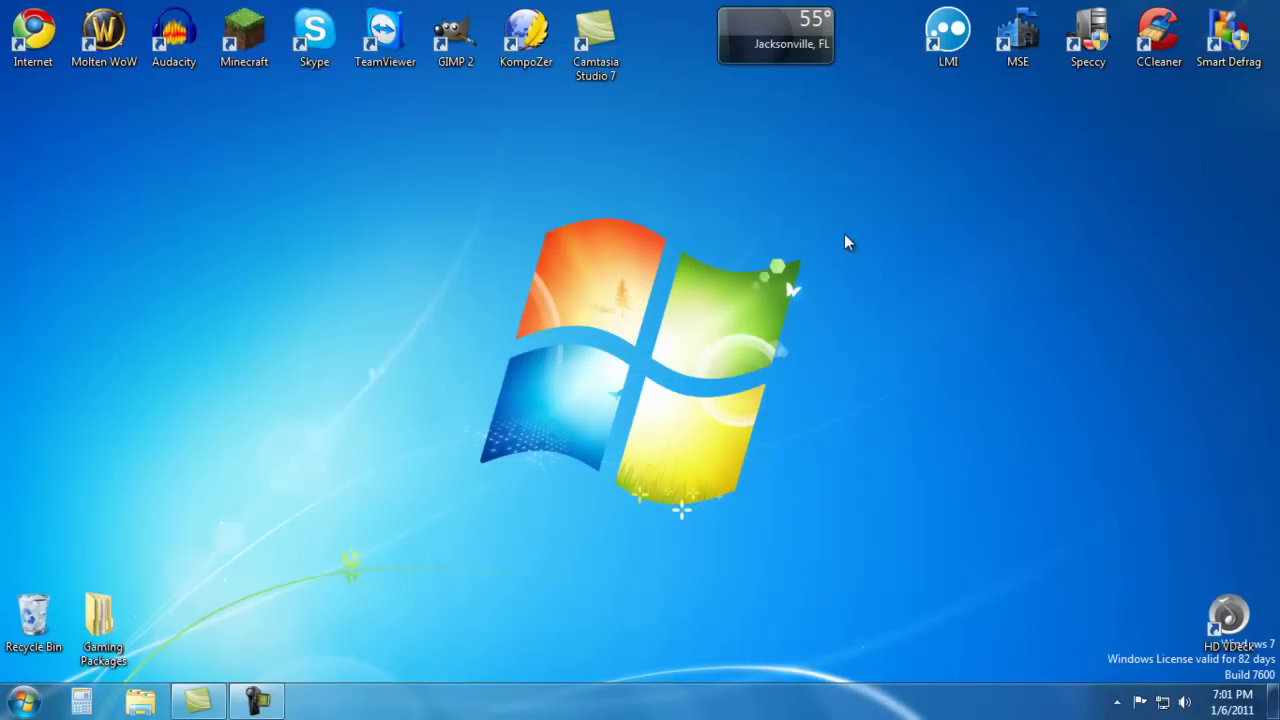
Reopen Personalization from the desktop and apply the Halo Reach Art Inspiration theme.
right_click(848, 292)
left_click(893, 534)
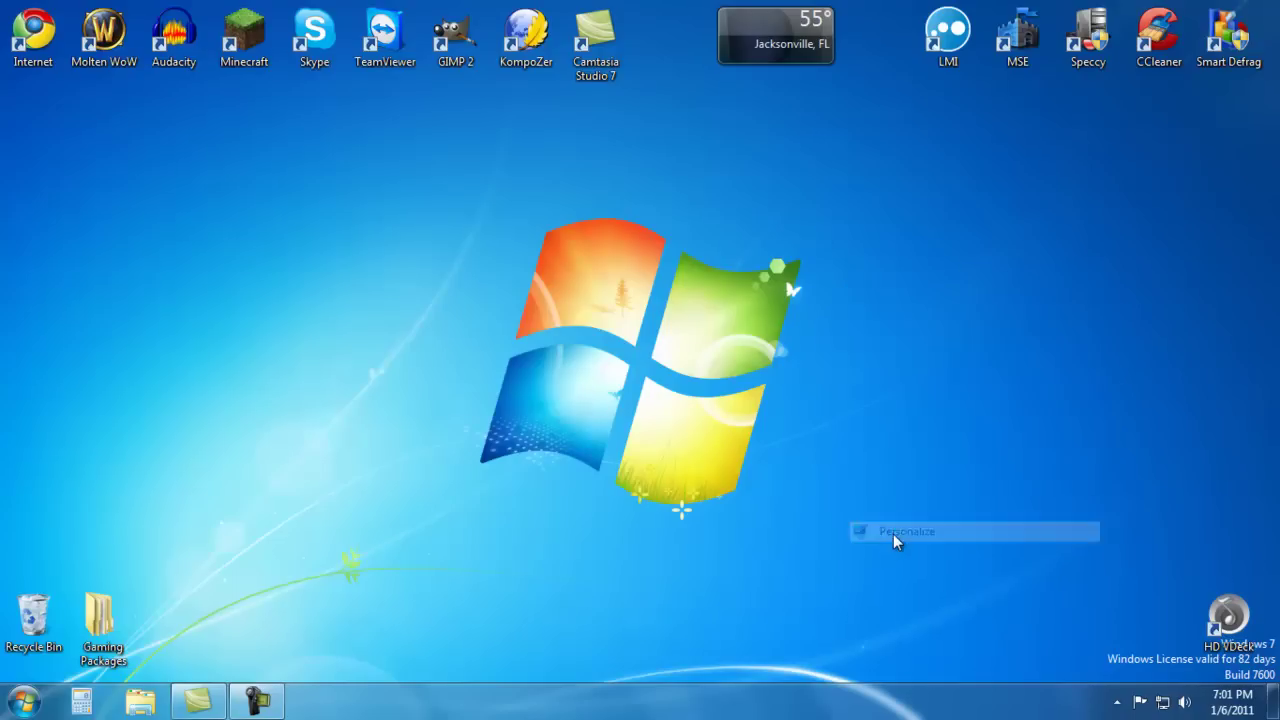
scroll(673, 320, "down", 1)
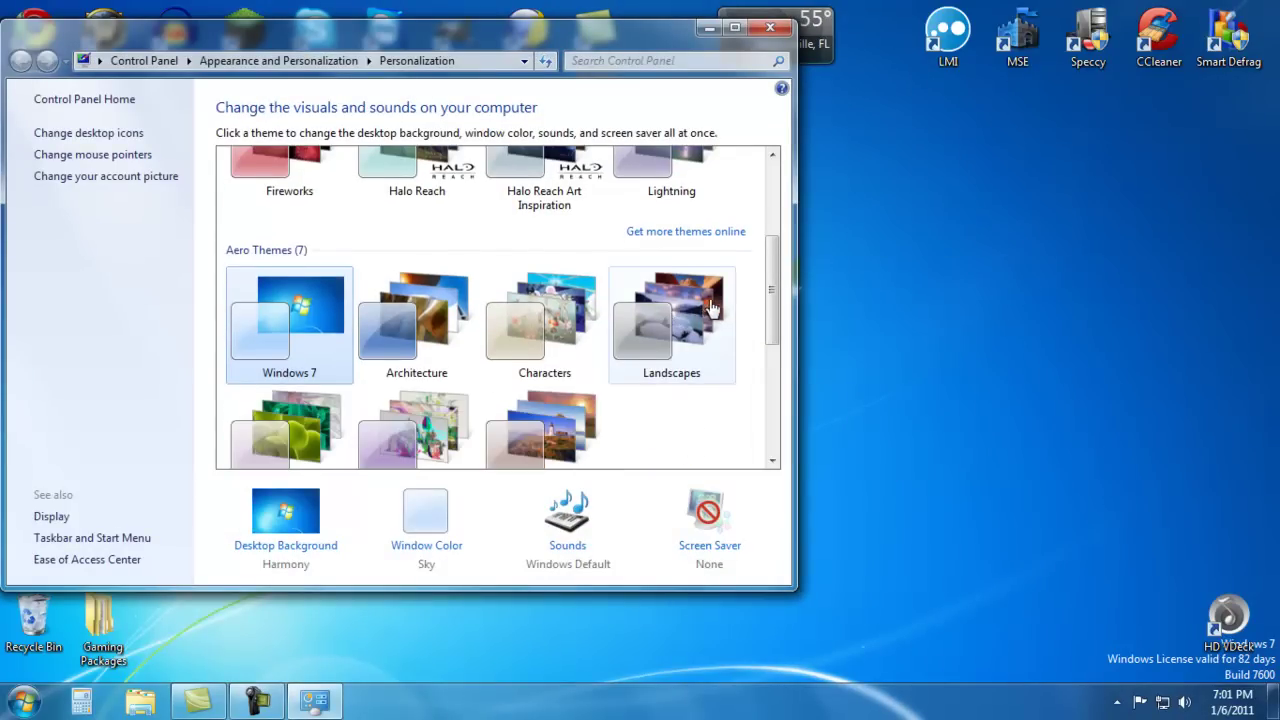
scroll(706, 318, "down", 1)
scroll(707, 312, "up", 4)
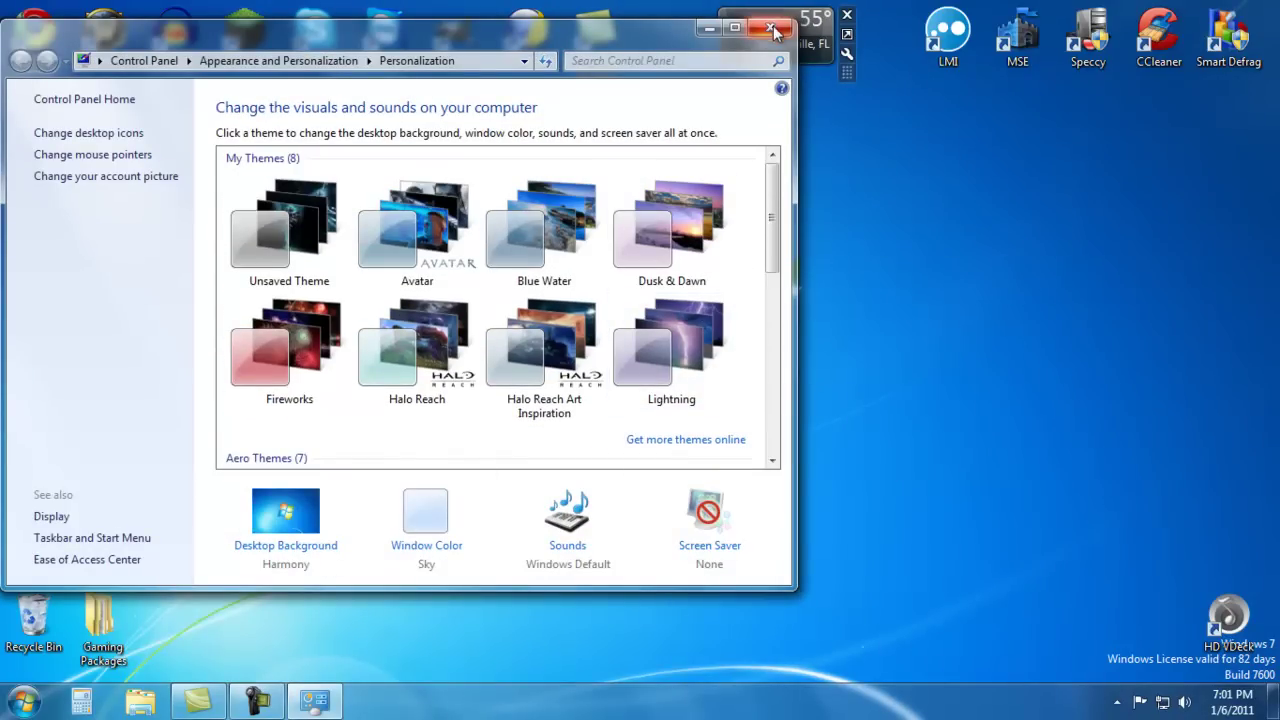
scroll(490, 270, "down", 1)
scroll(560, 252, "down", 1)
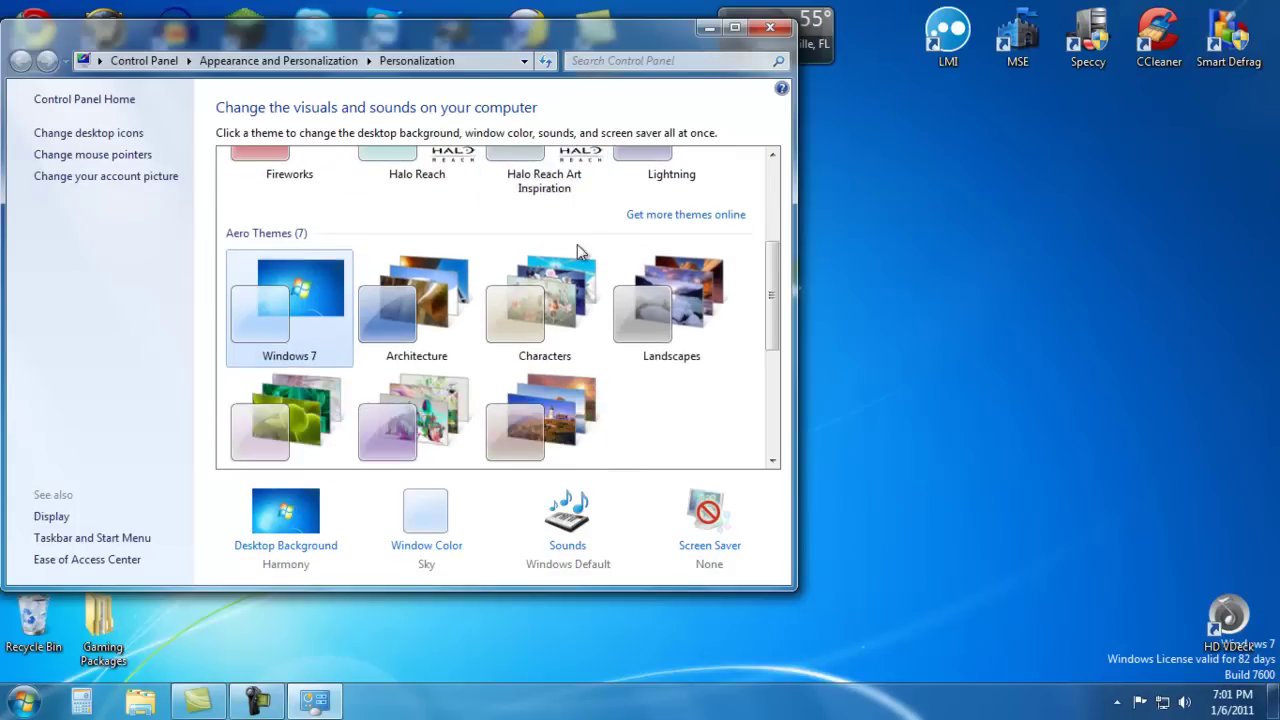
scroll(610, 252, "up", 3)
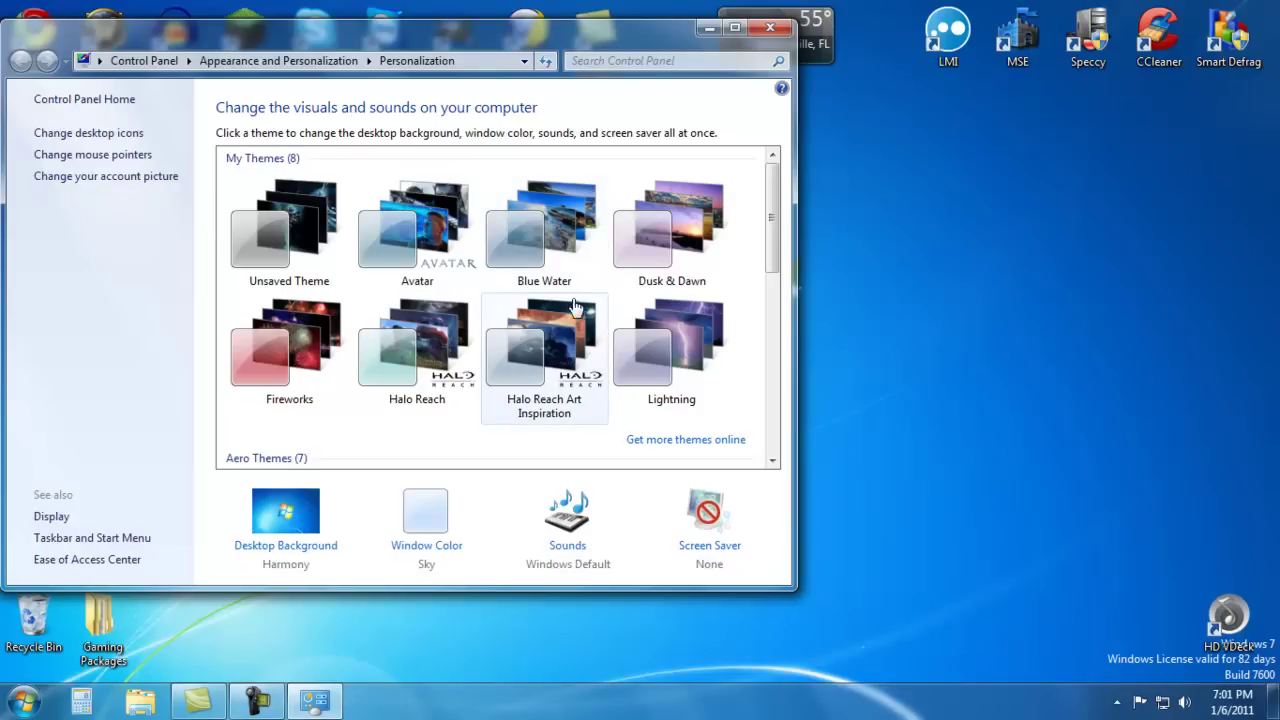
left_click(558, 354)
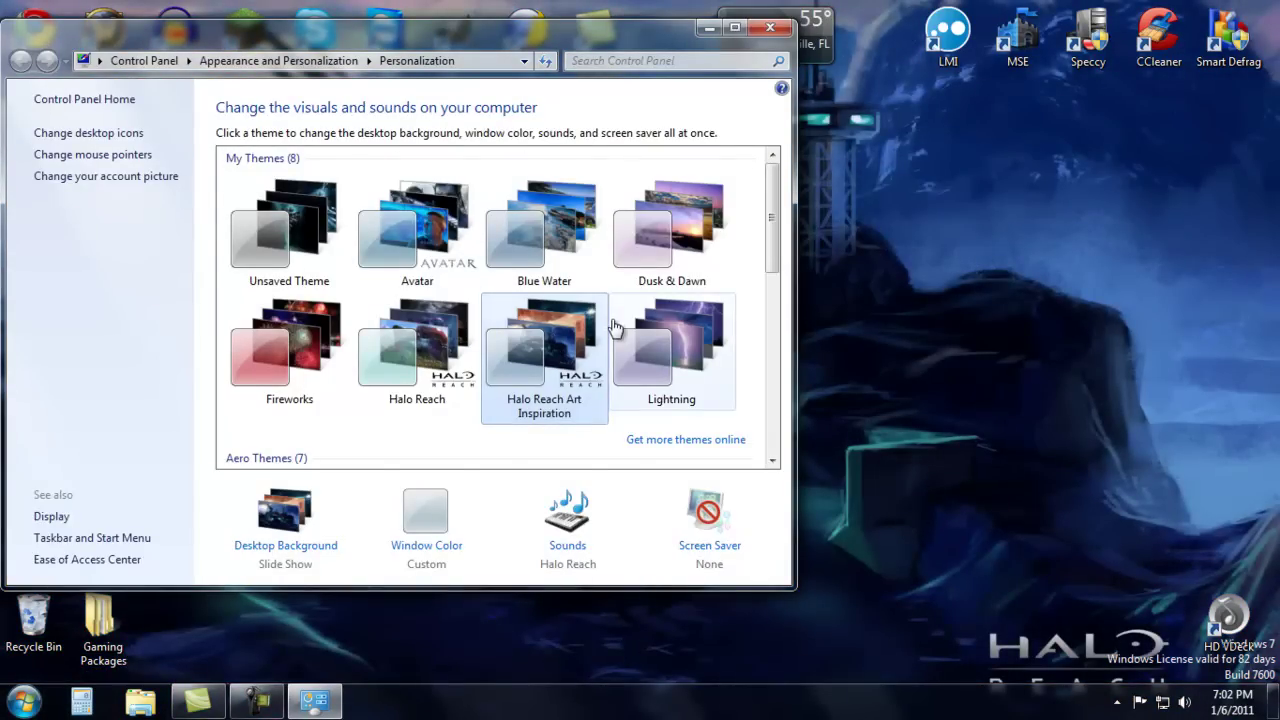
scroll(612, 326, "down", 3)
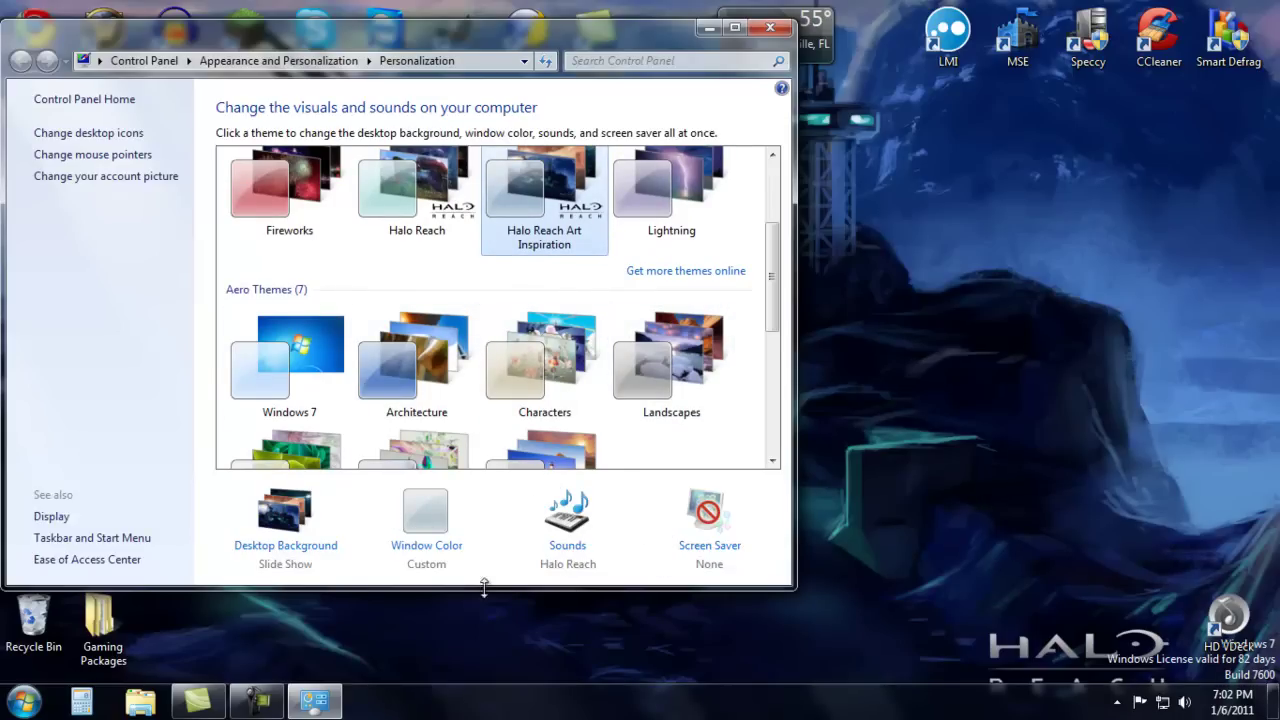
Pick the Slate window colour, raise its intensity, and show the colour mixer.
left_click(427, 545)
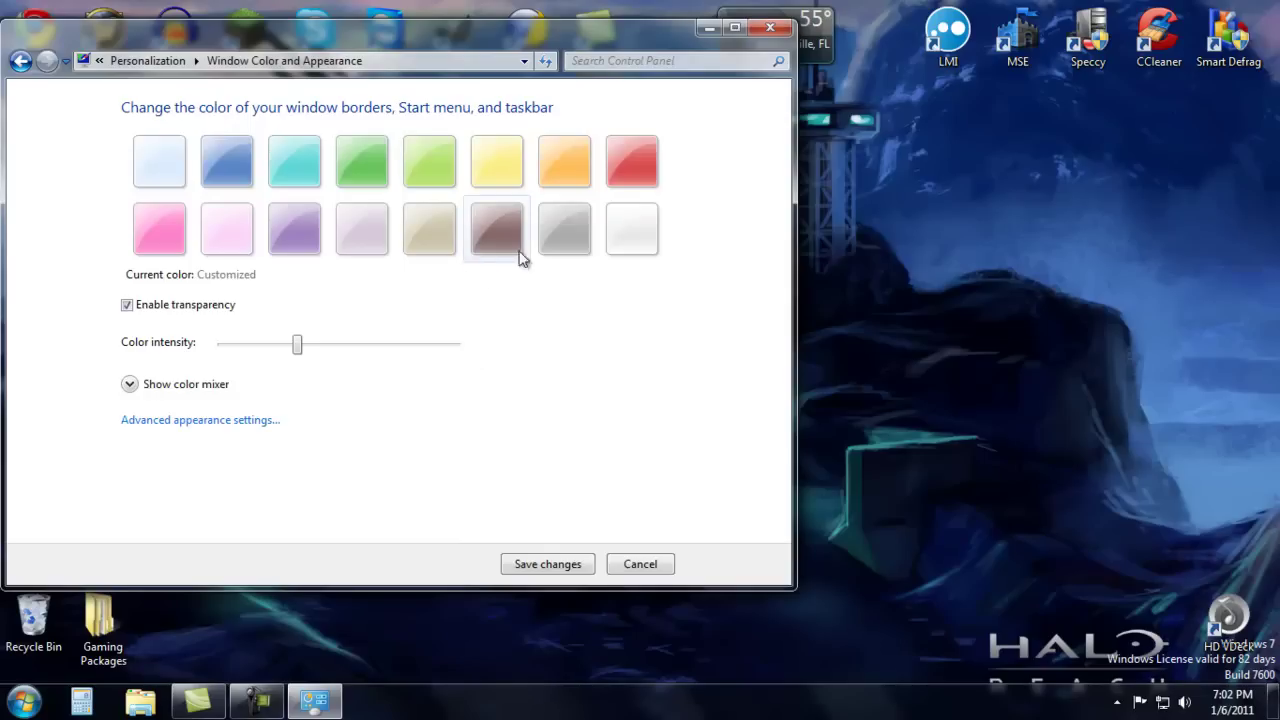
left_click(578, 240)
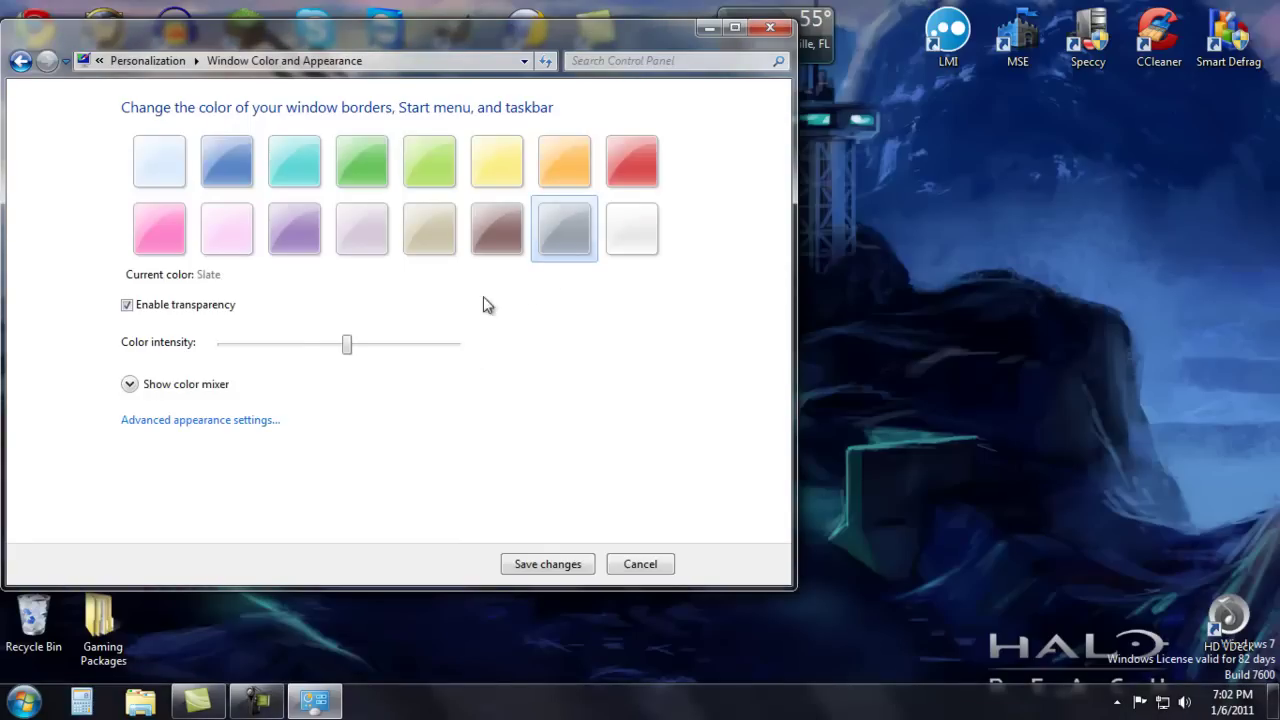
mouse_move(348, 344)
left_mouse_down()
mouse_move(469, 348)
mouse_move(240, 348)
mouse_move(354, 349)
left_mouse_up()
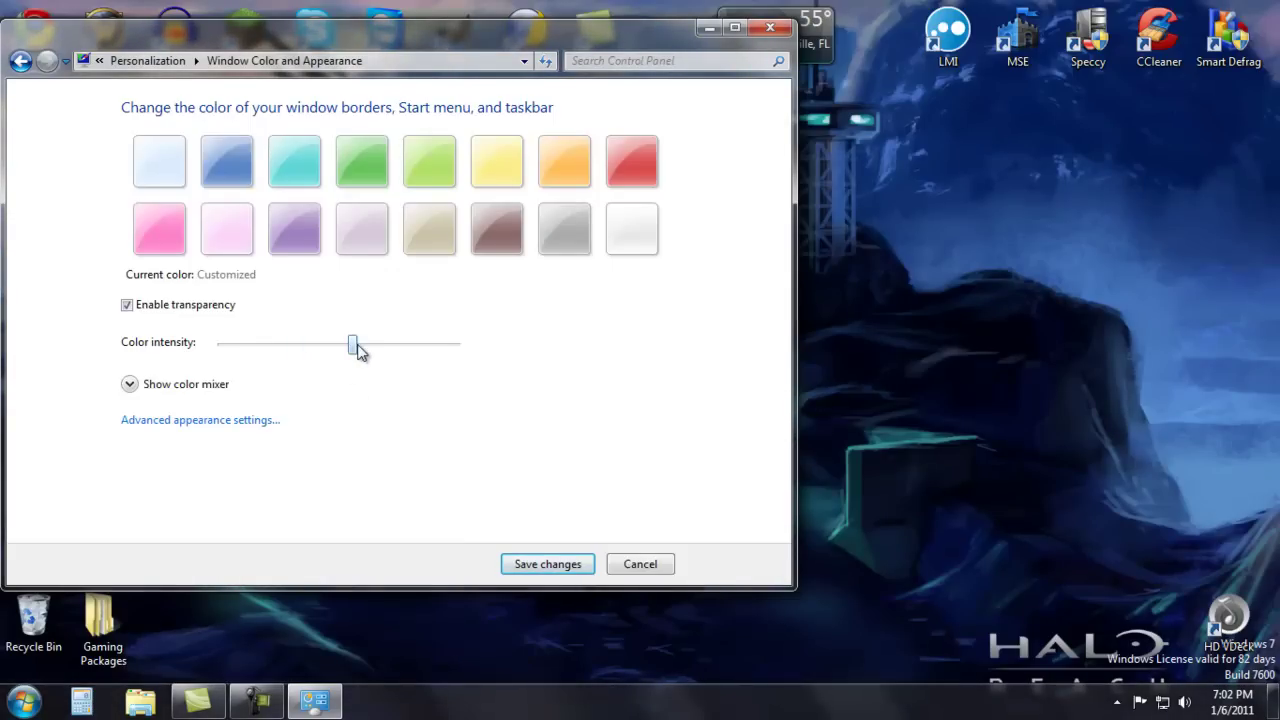
left_click(131, 389)
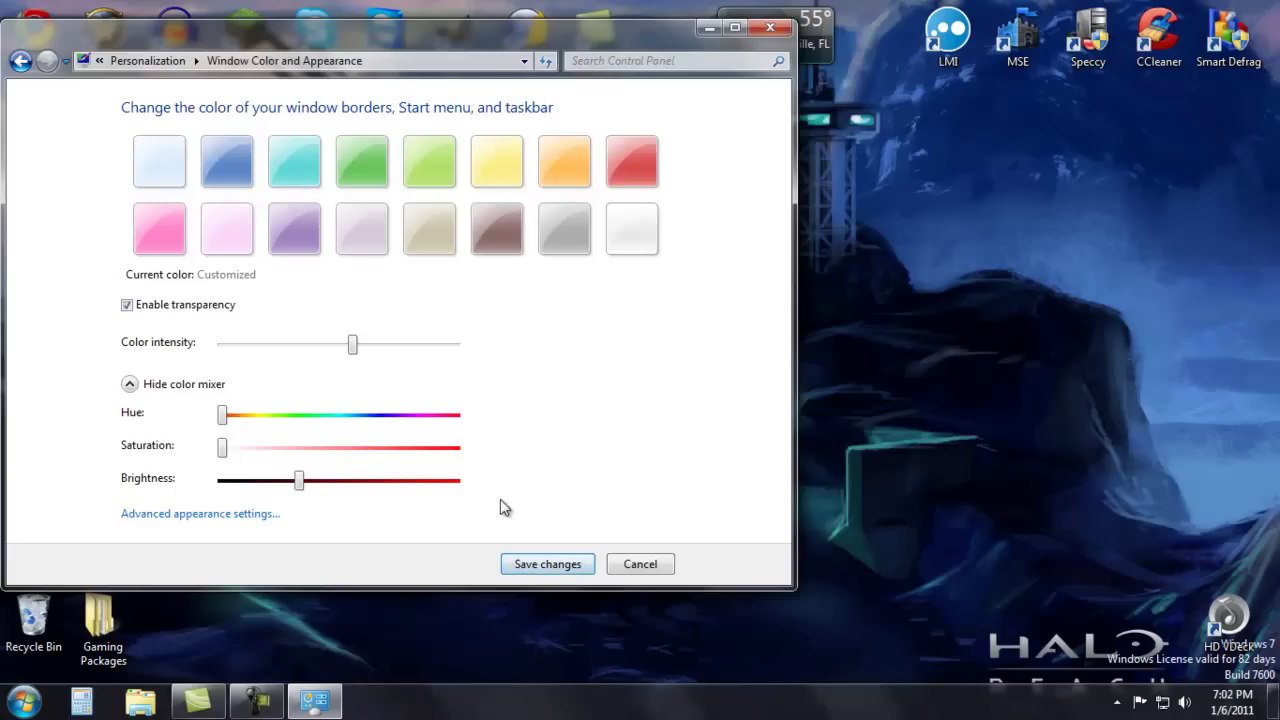
Save the customized Slate window colour and bring Personalization back to the front.
left_click(525, 563)
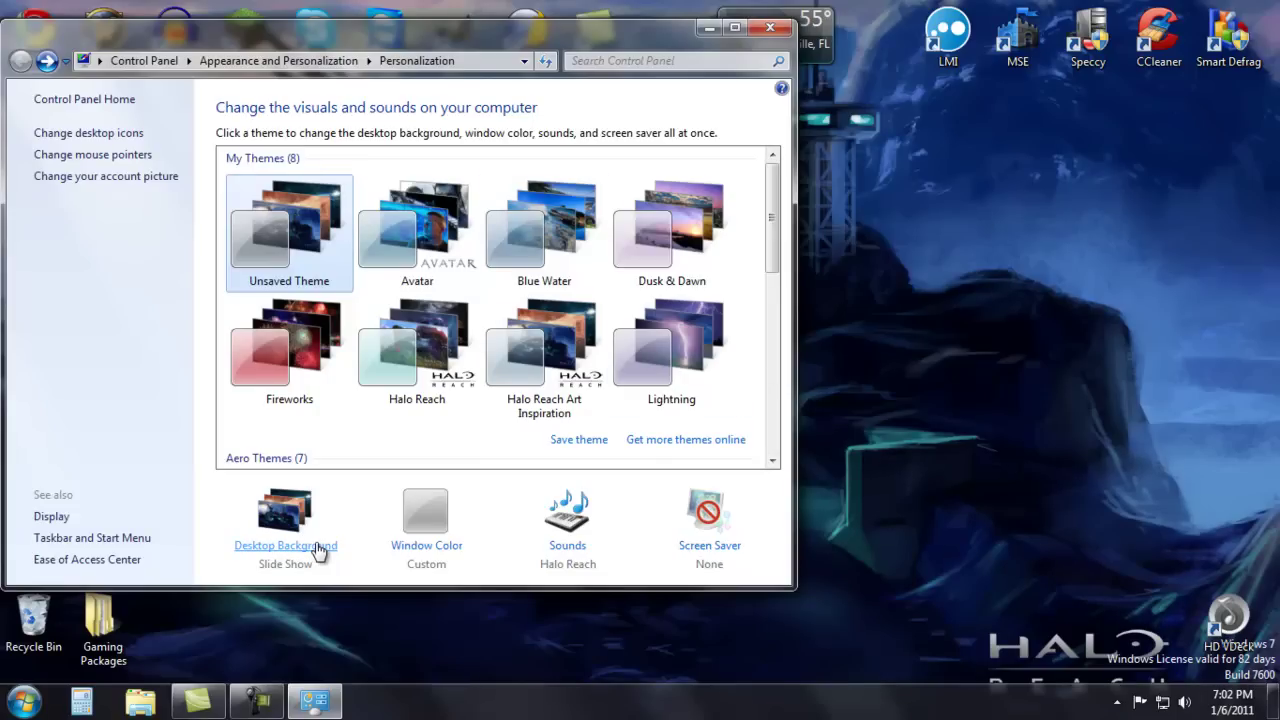
right_click(924, 424)
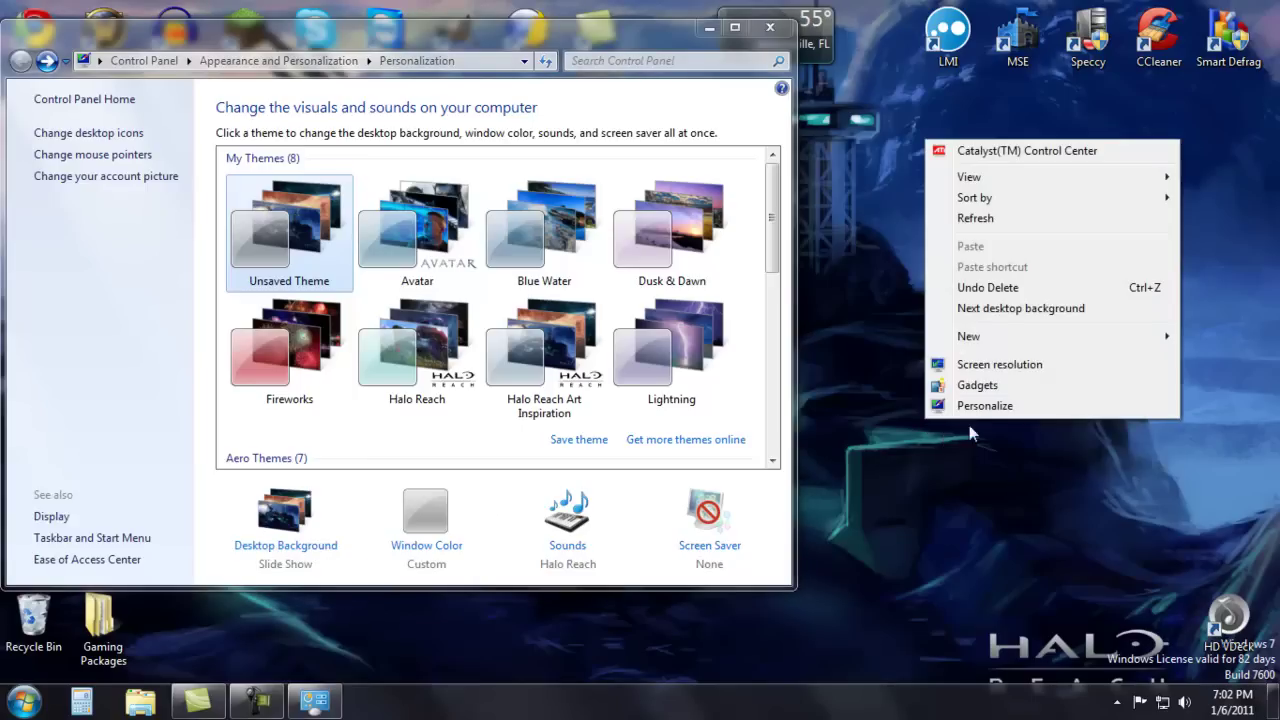
left_click(978, 405)
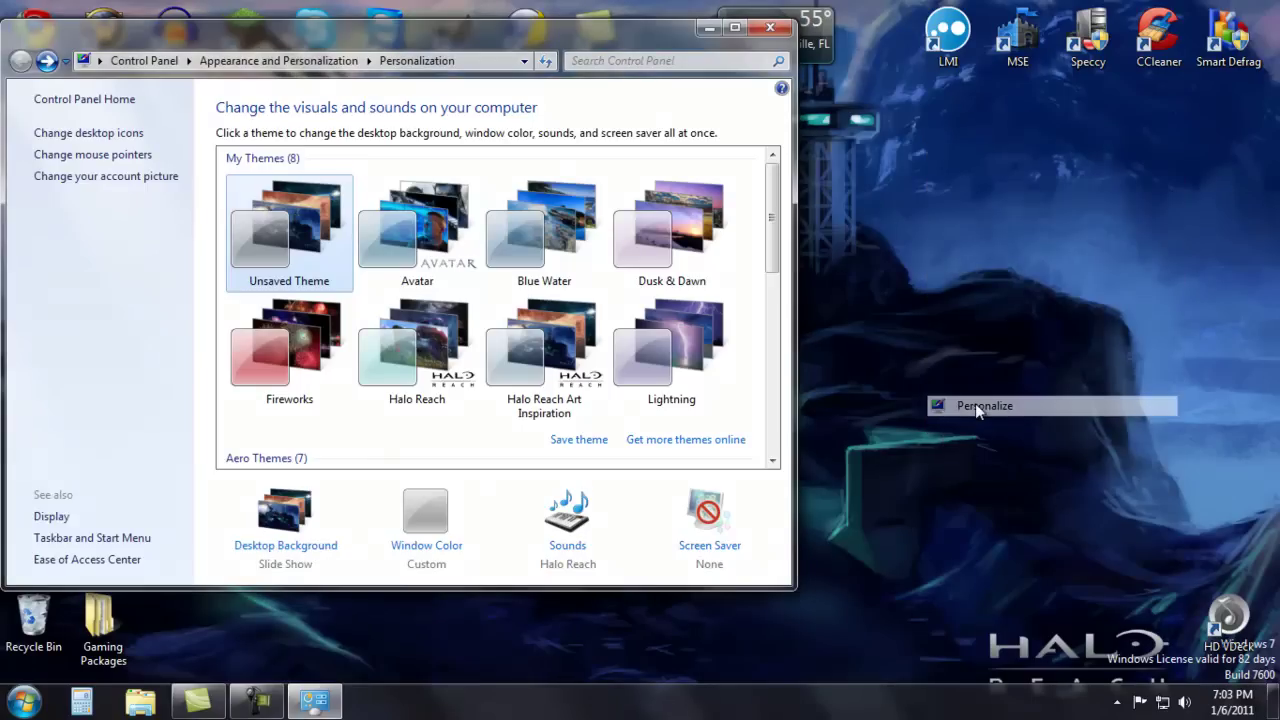
Open Desktop Background and look through the 13 checked Halo Reach pictures.
left_click(337, 555)
scroll(600, 302, "down", 2)
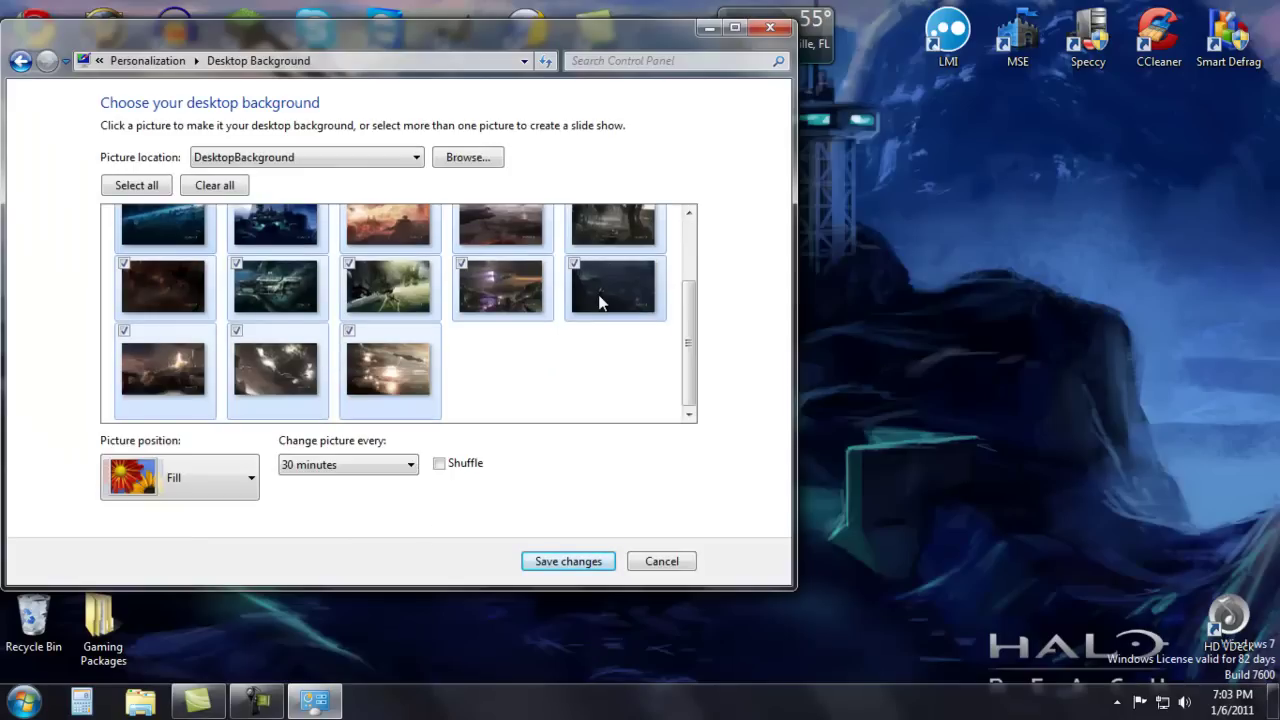
scroll(600, 302, "up", 3)
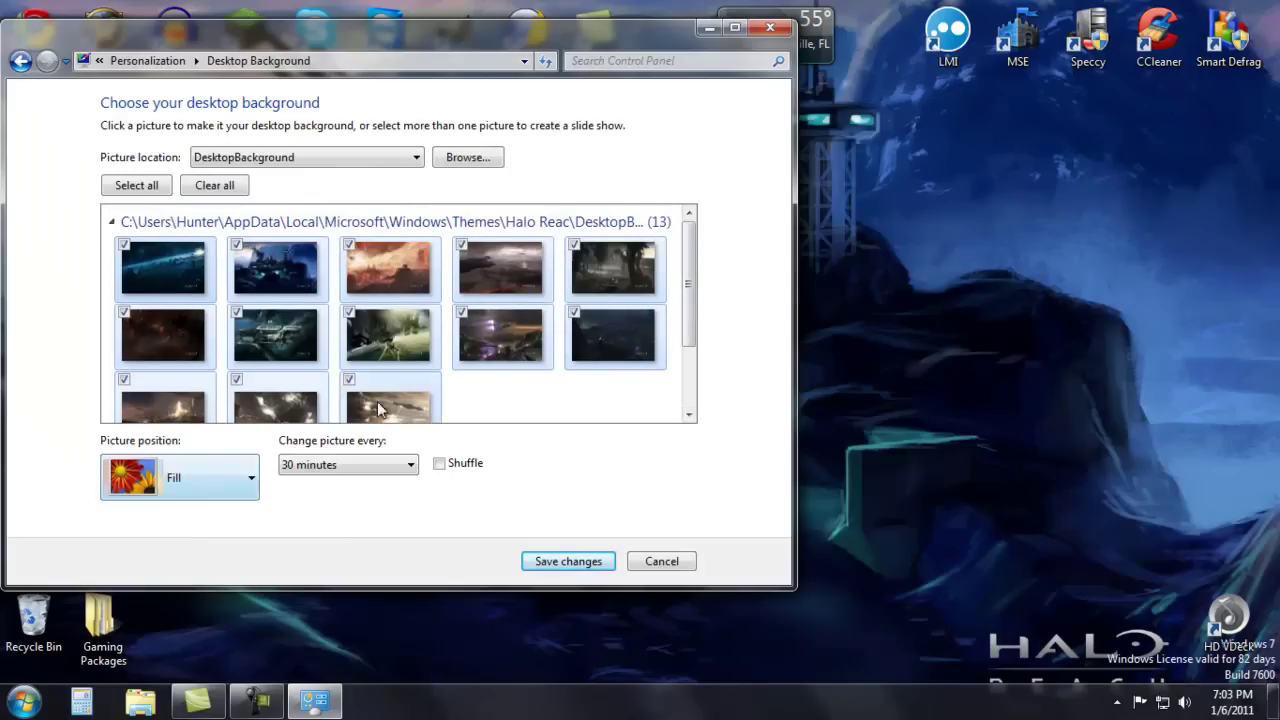
scroll(590, 363, "down", 2)
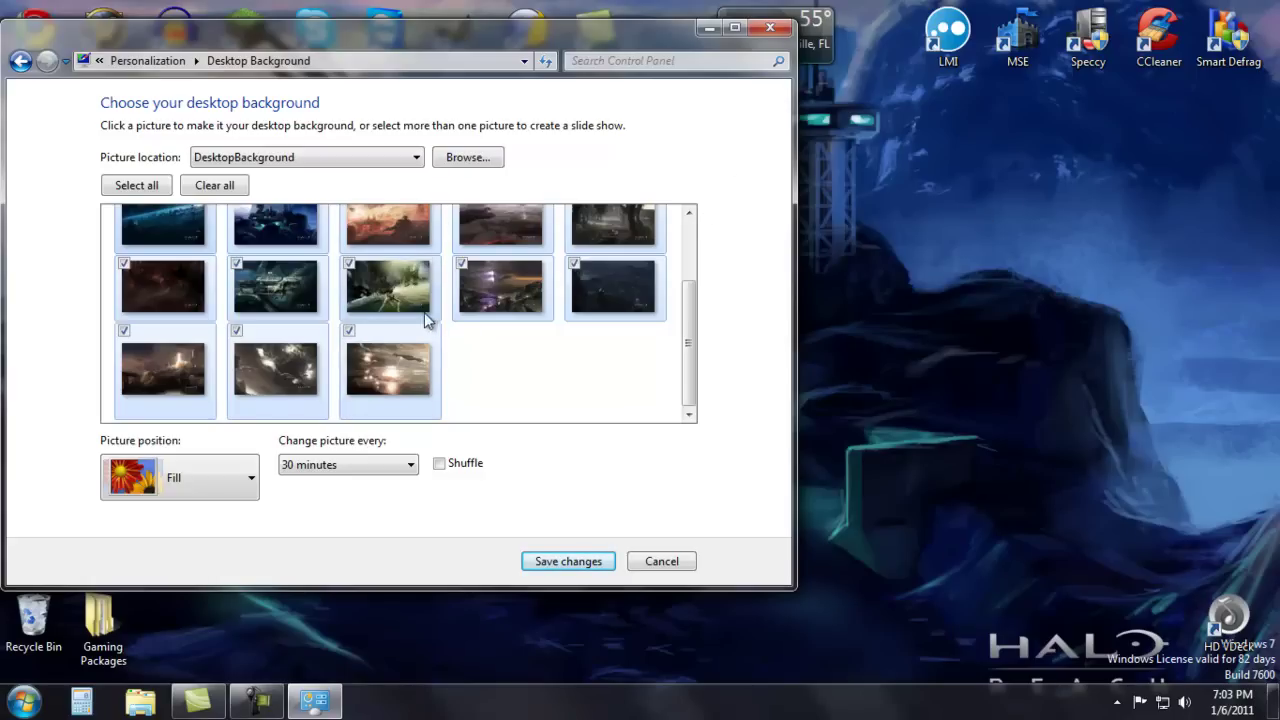
scroll(566, 222, "up", 2)
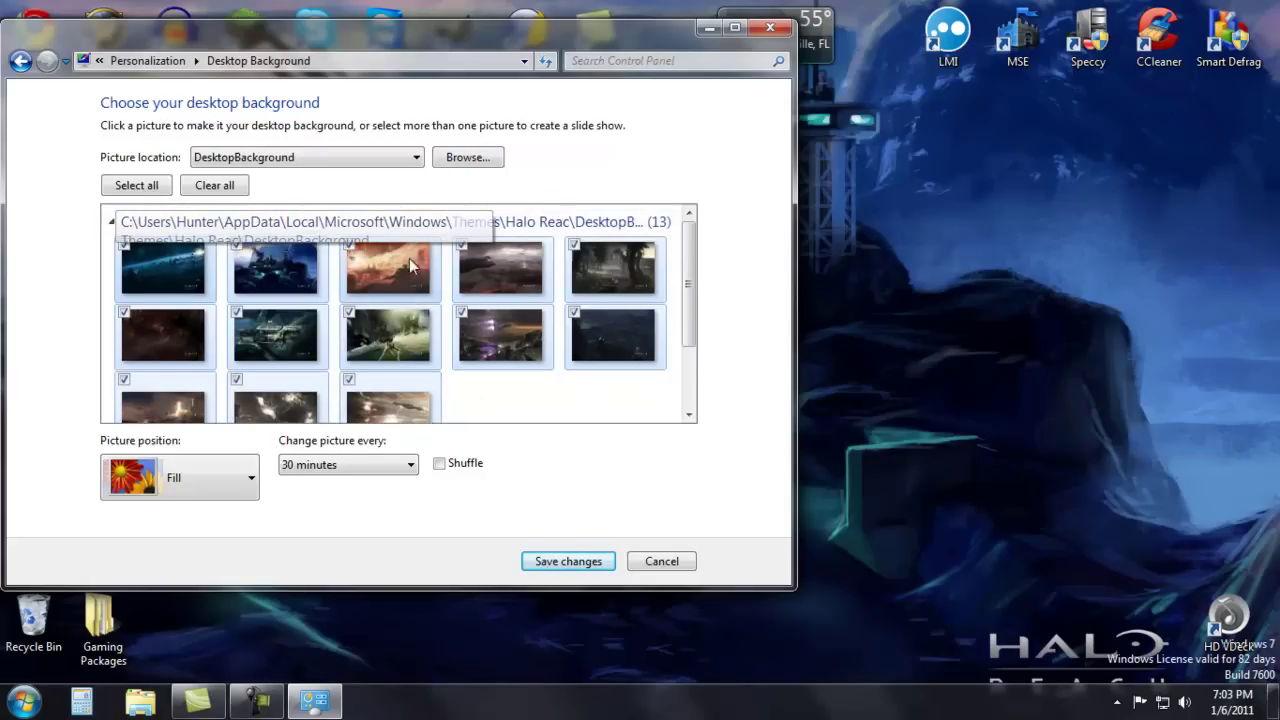
Open Browse For Folder and expand the user folder down to My Documents.
left_click(487, 160)
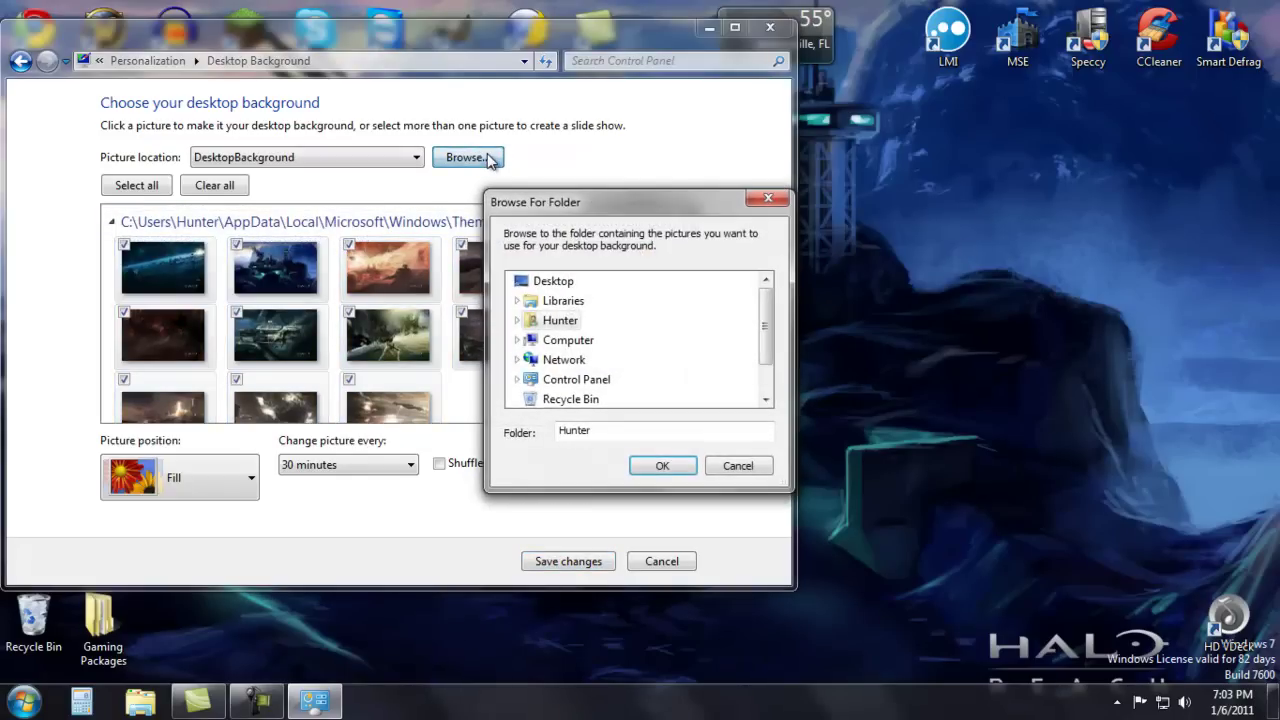
left_click(517, 320)
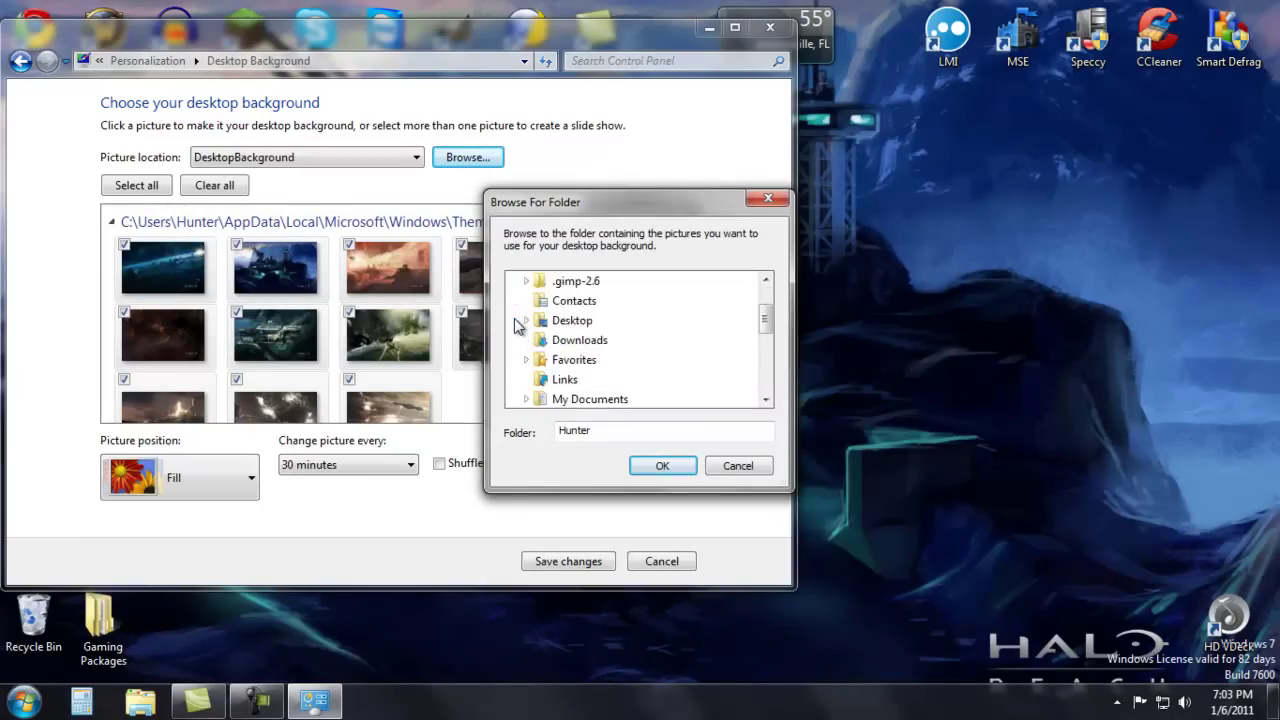
scroll(517, 325, "down", 2)
scroll(516, 328, "up", 4)
scroll(510, 335, "down", 1)
scroll(530, 338, "down", 1)
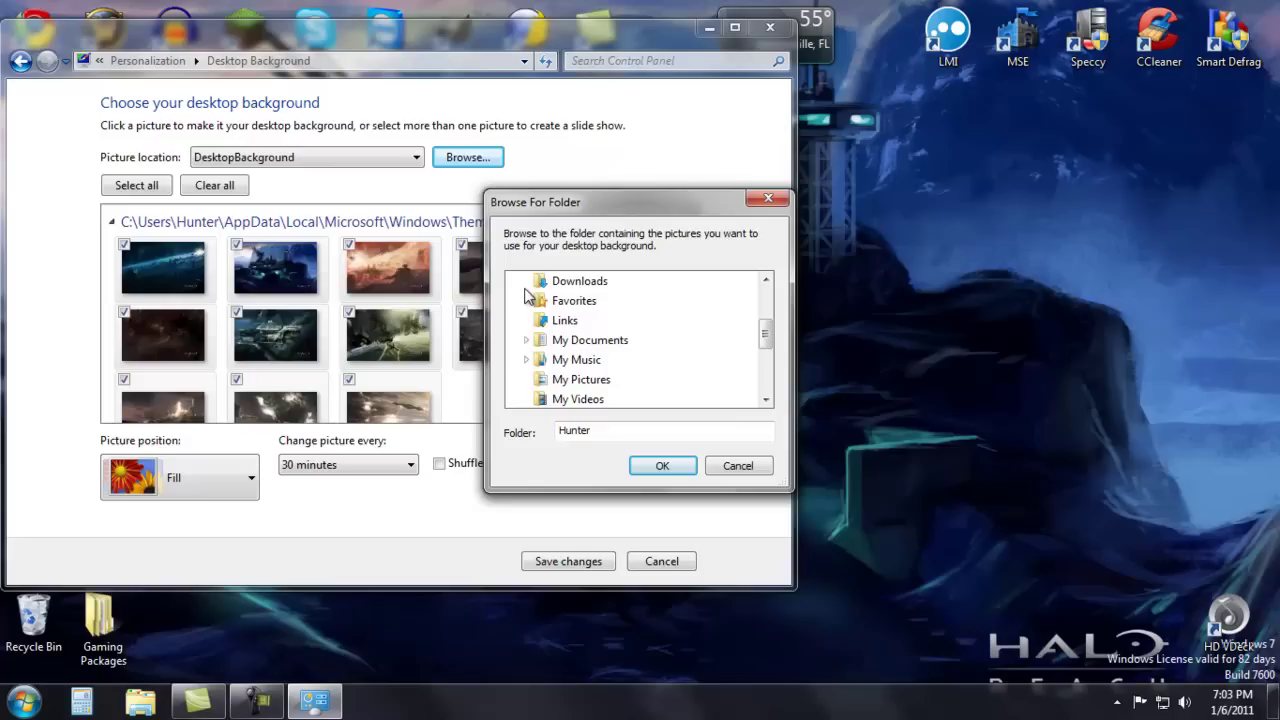
left_click(527, 341)
Expand Pics and confirm the World of Warcraft pictures folder as the location.
scroll(537, 337, "down", 2)
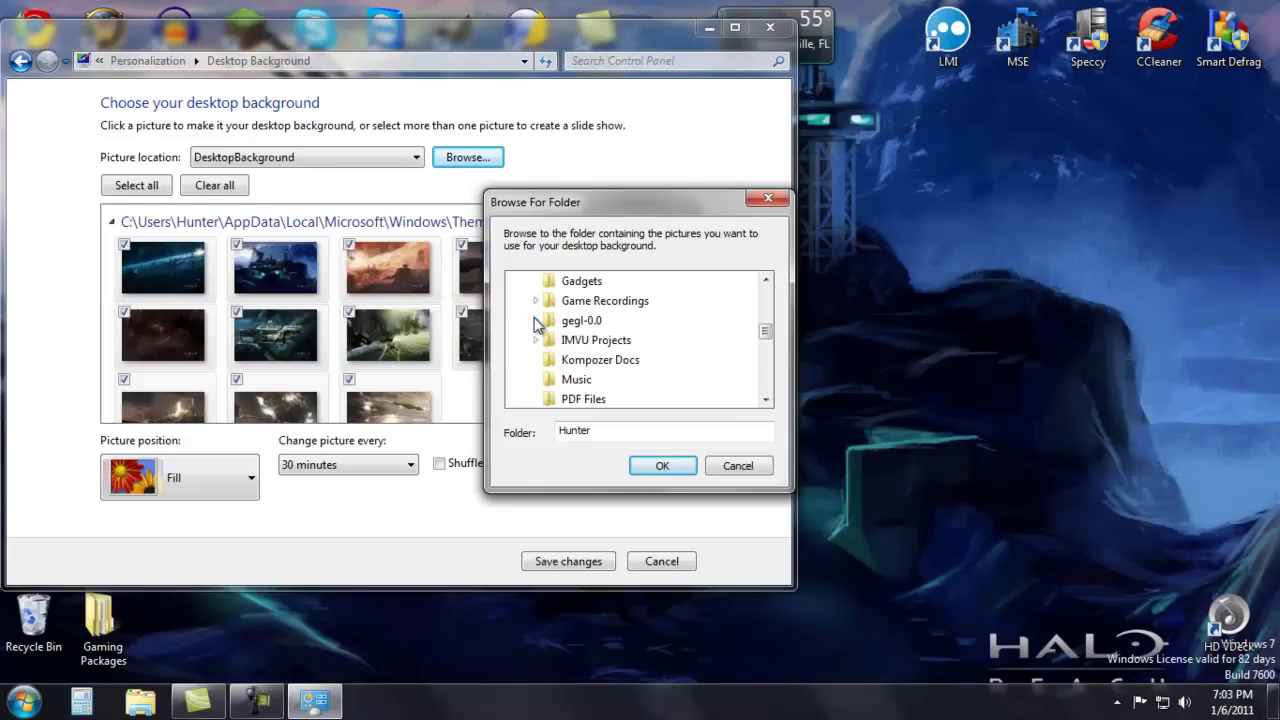
left_click(536, 379)
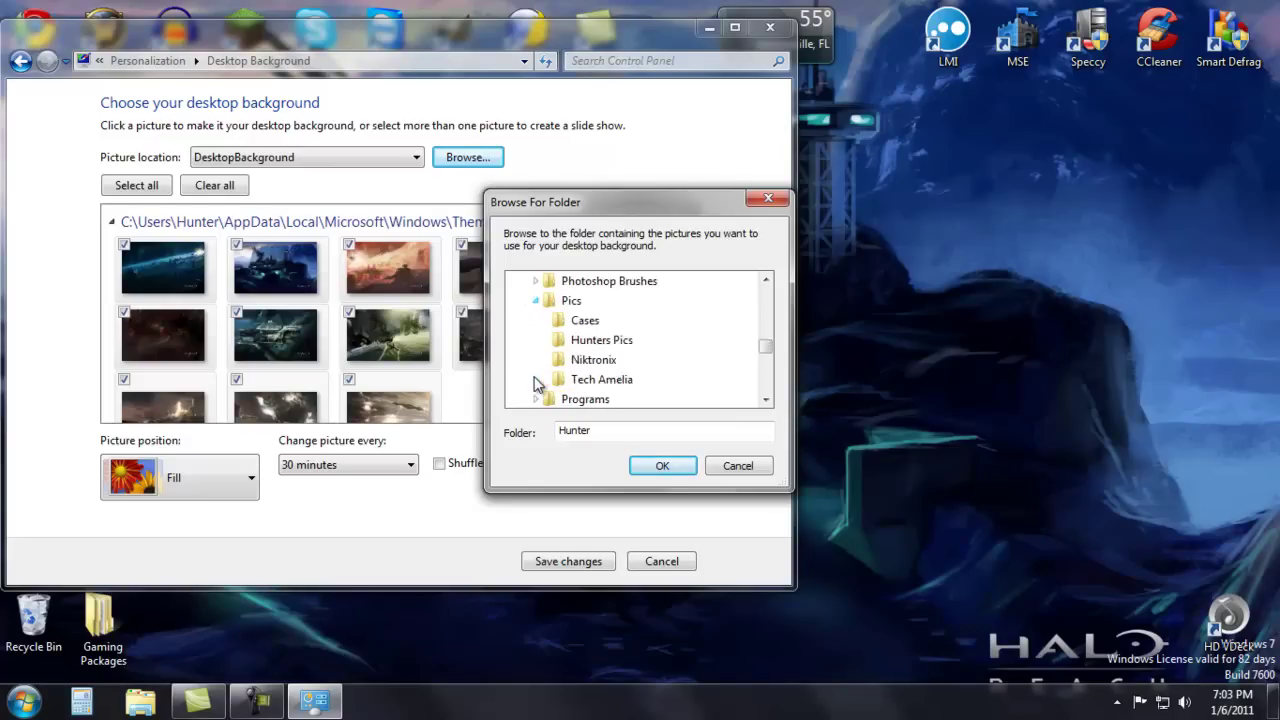
scroll(543, 370, "down", 3)
scroll(620, 345, "up", 1)
scroll(620, 345, "up", 1)
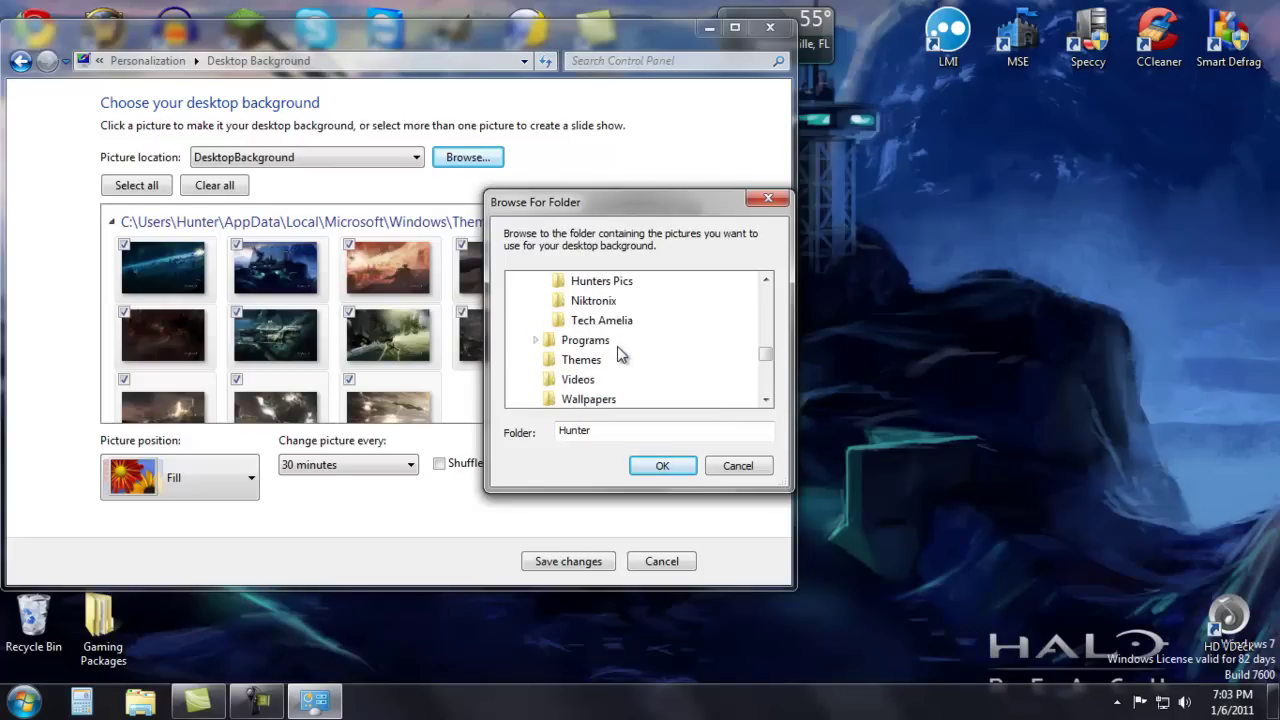
left_click_drag(767, 357, 763, 351)
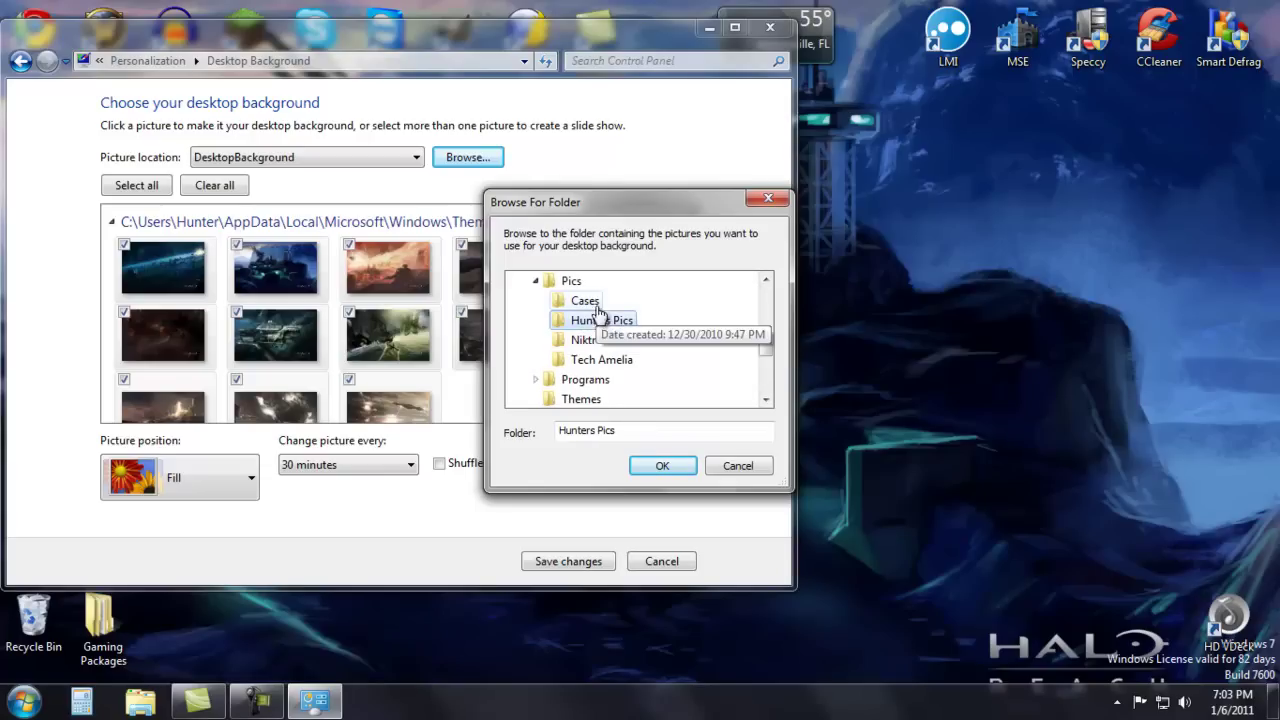
left_click(662, 467)
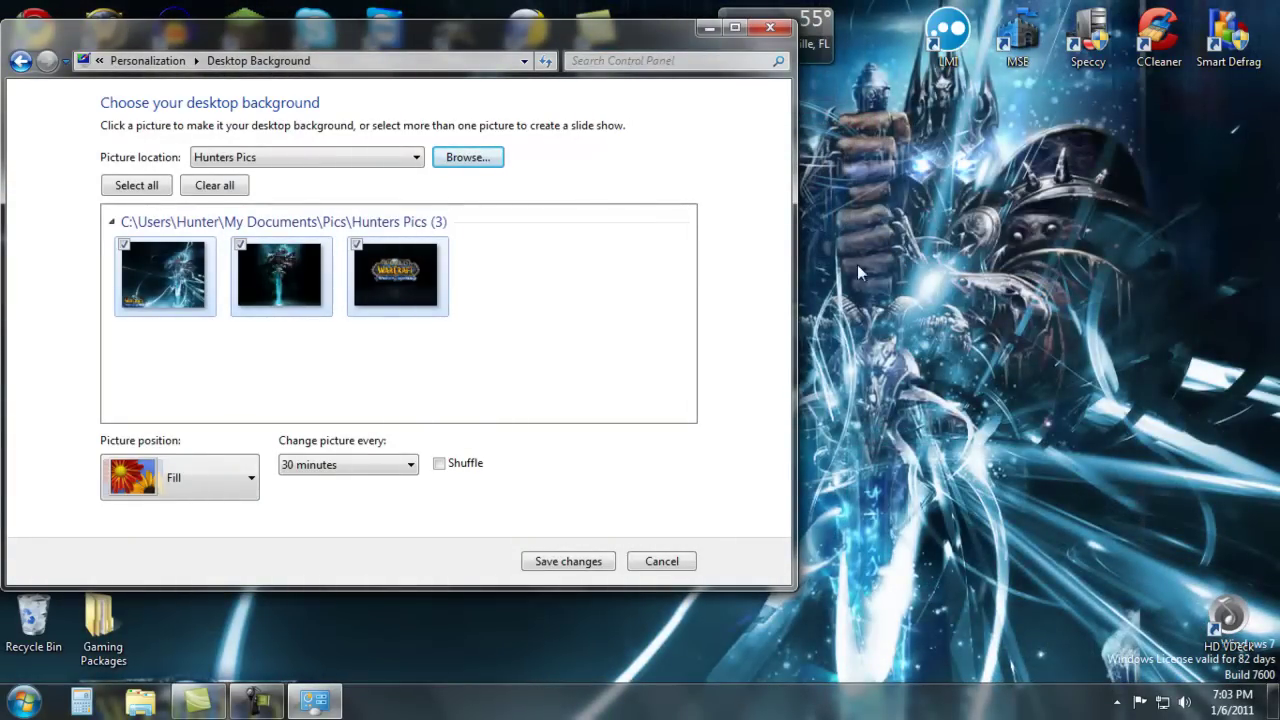
Try the Fit, Stretch and Tile picture positions, then settle on Fill.
left_click(229, 474)
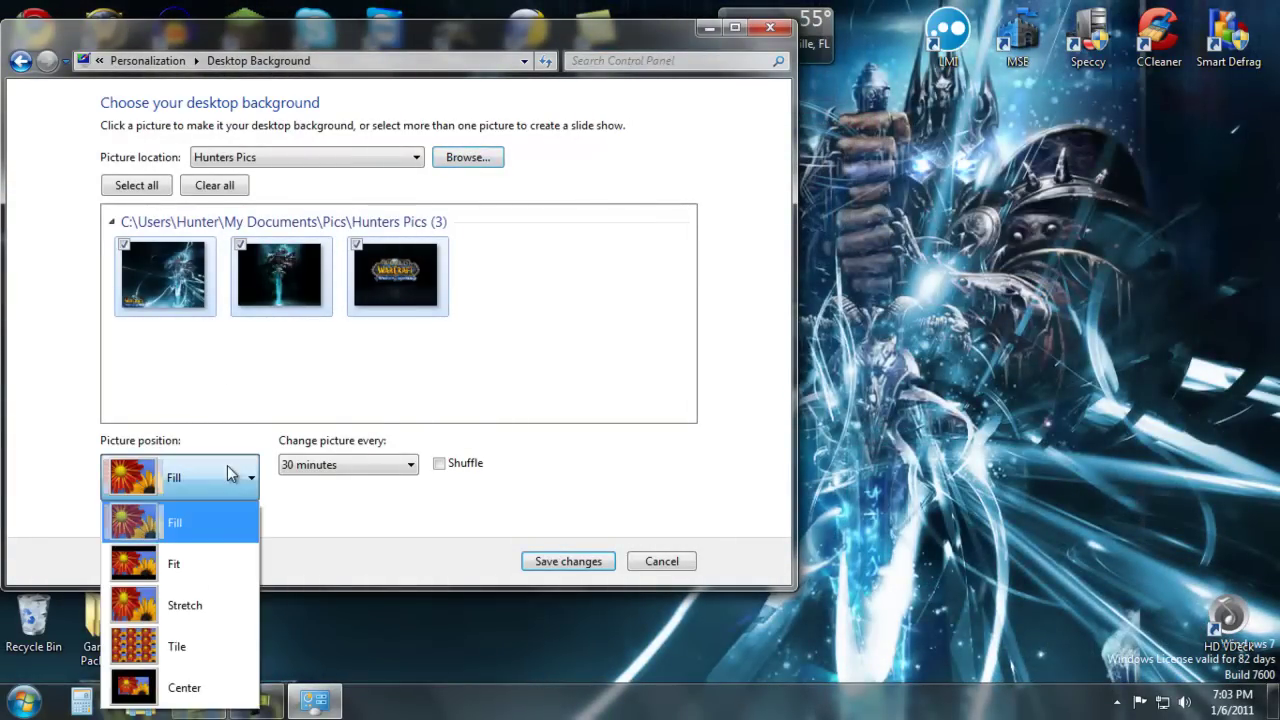
left_click(222, 565)
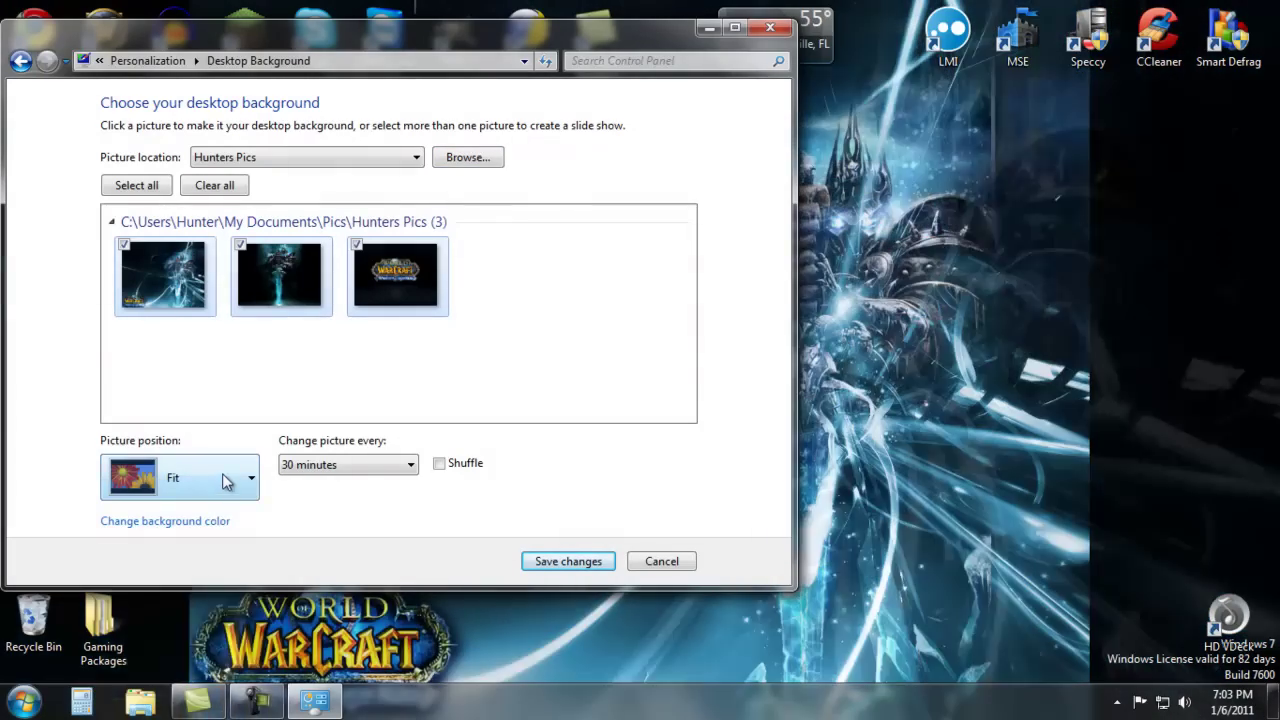
left_click(226, 479)
left_click(217, 608)
left_click(205, 477)
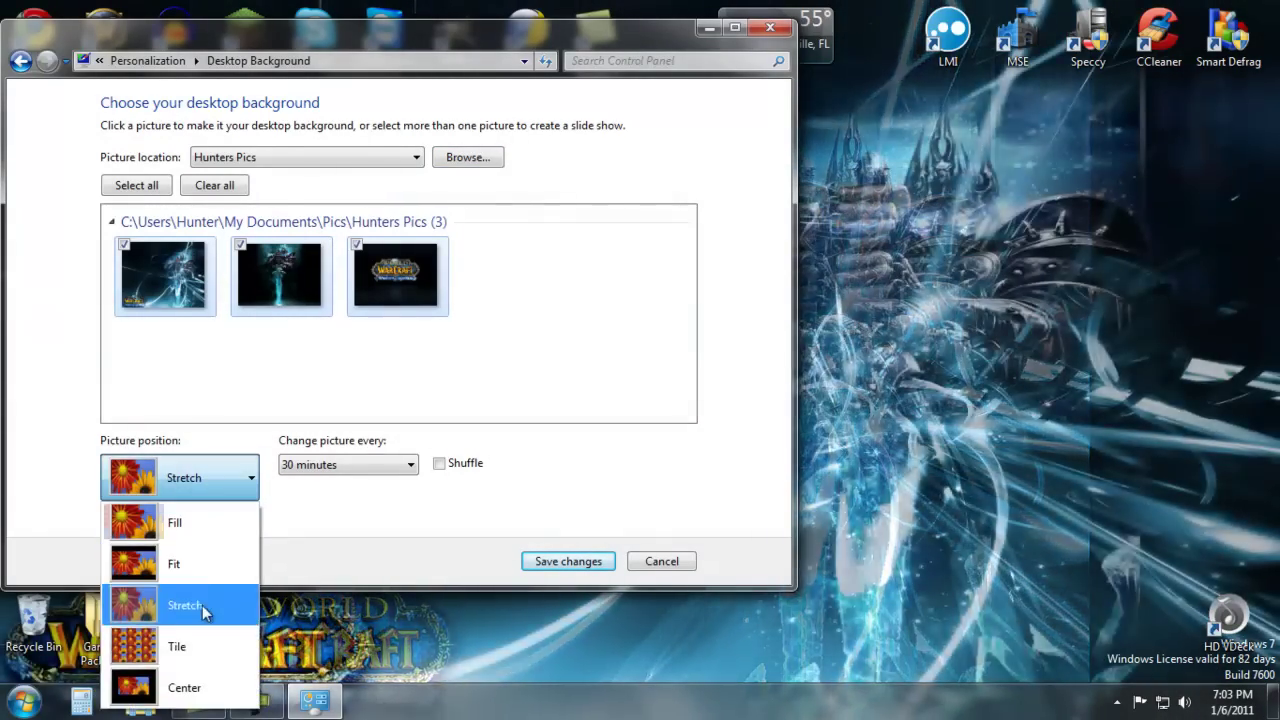
left_click(209, 646)
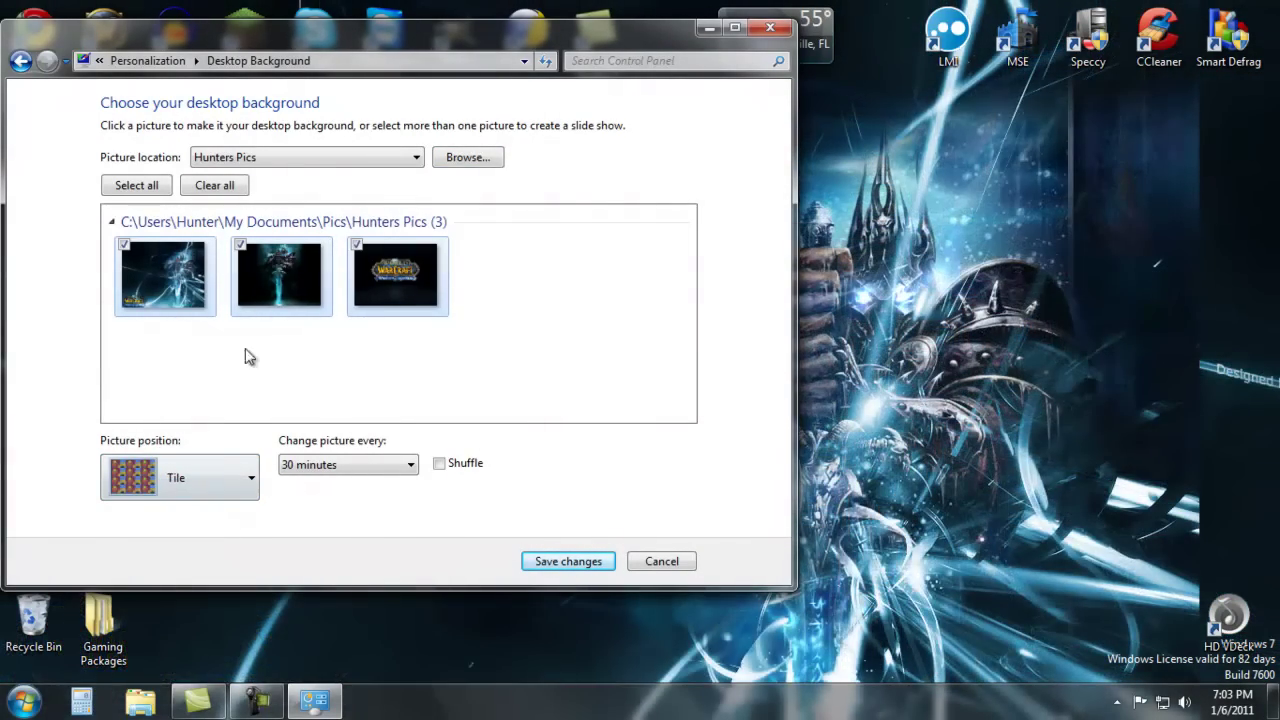
left_click(190, 484)
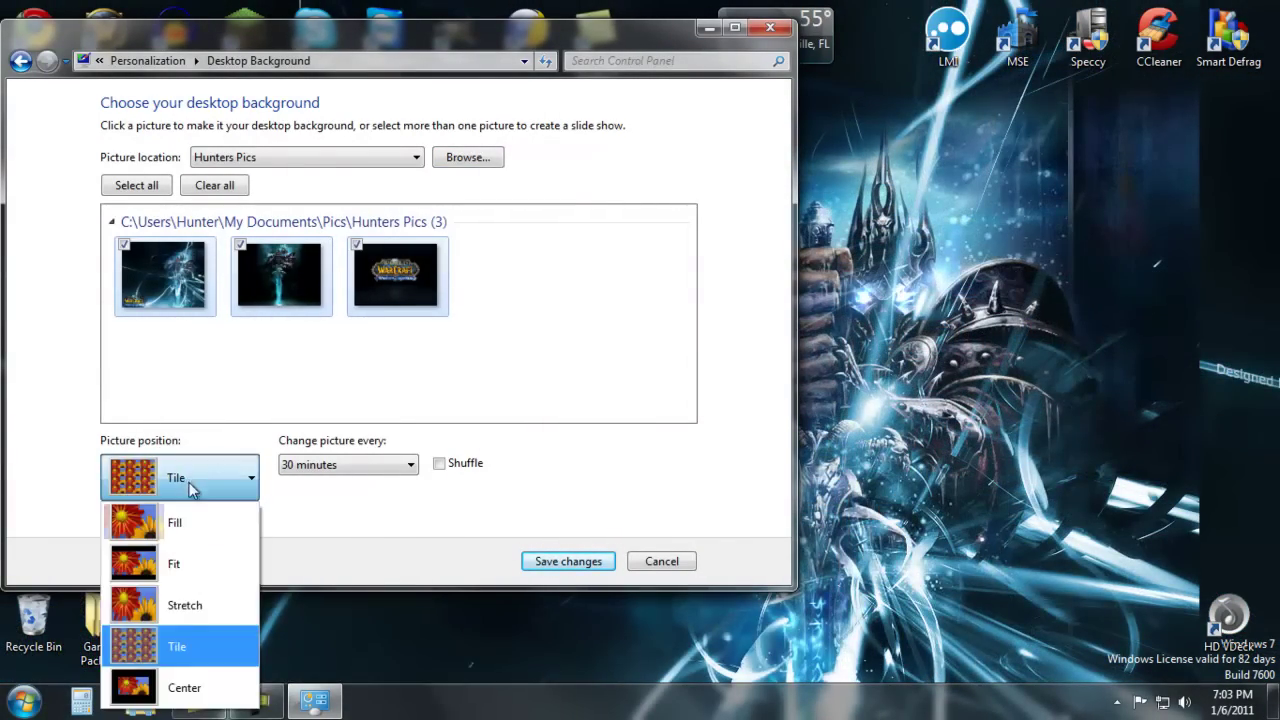
left_click(188, 531)
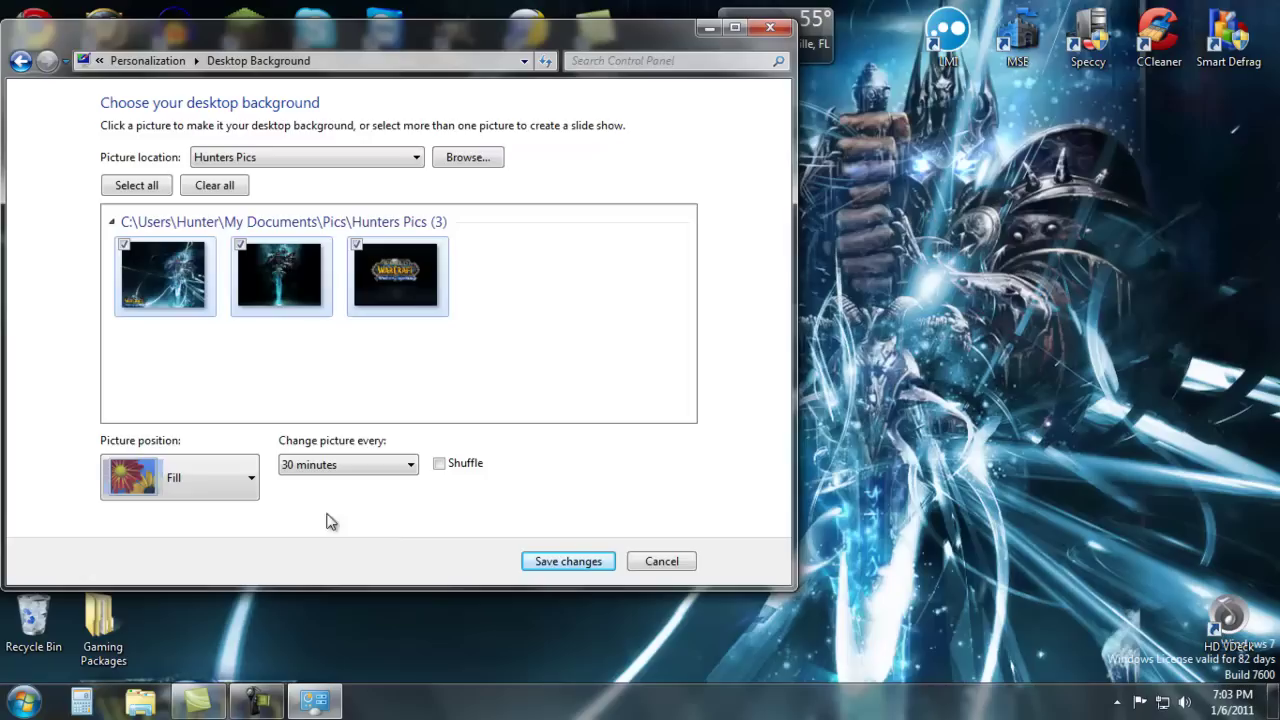
left_click(215, 492)
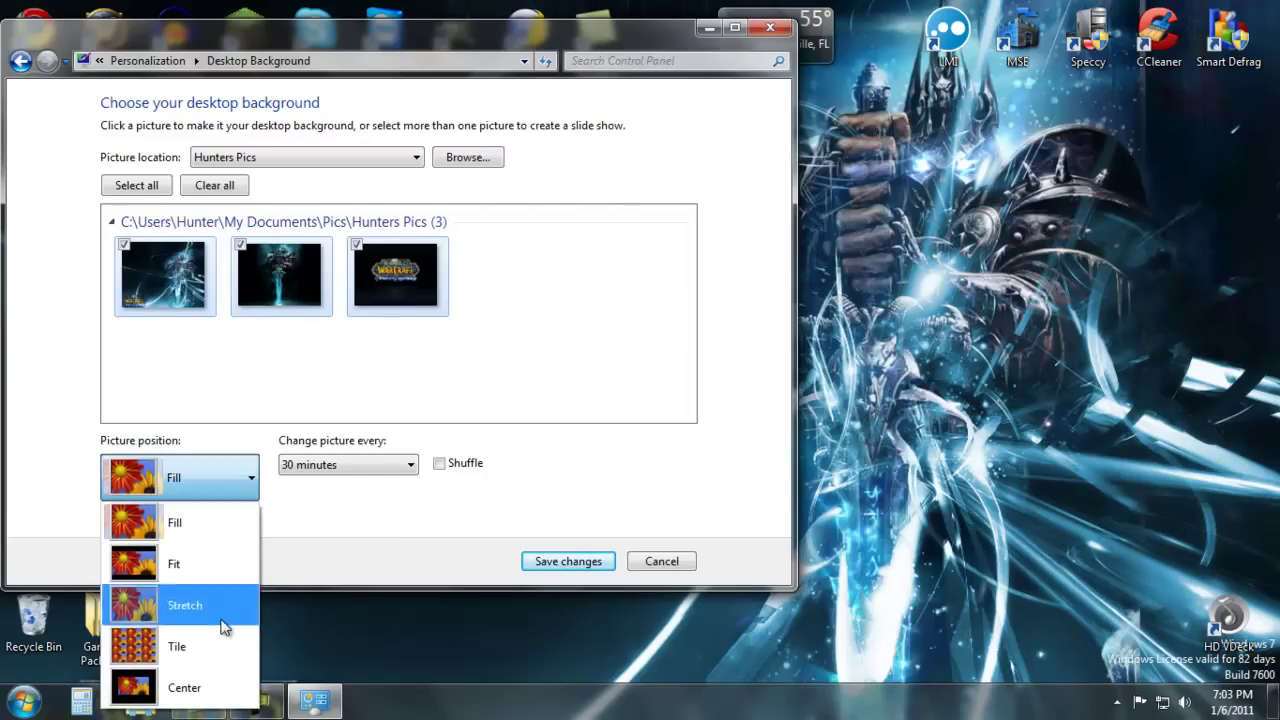
left_click(440, 513)
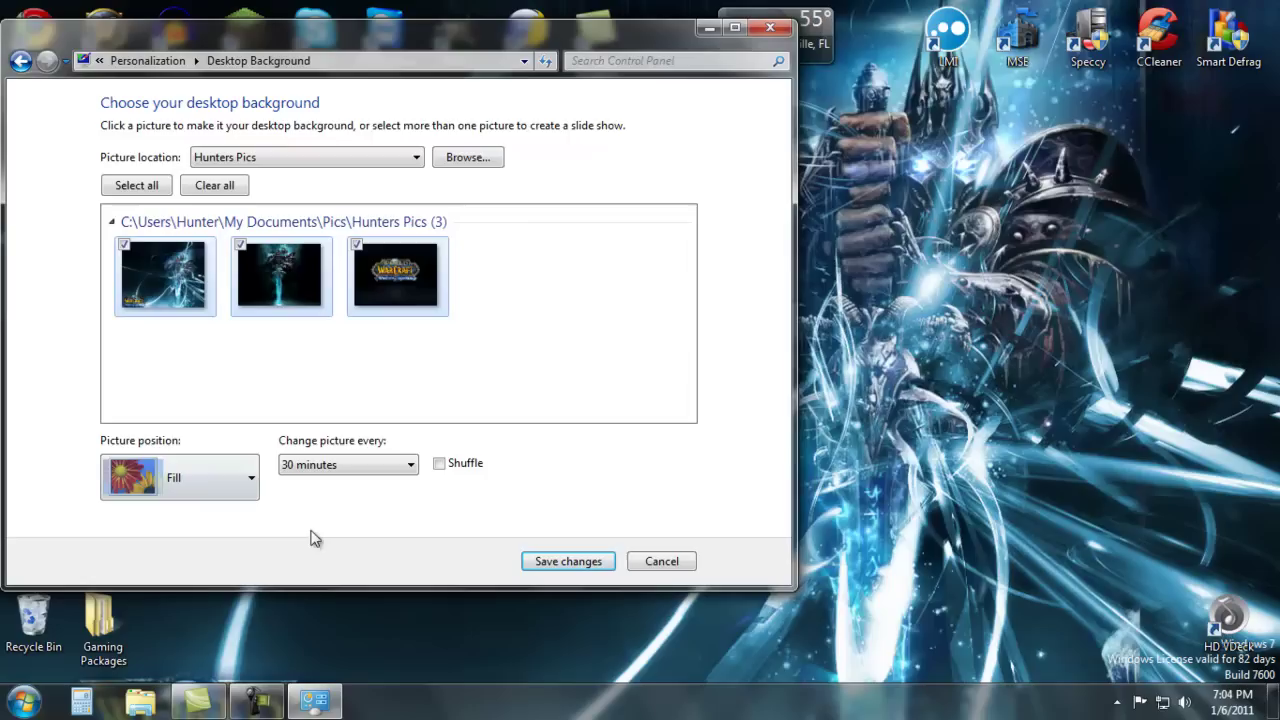
Set pictures to change every 10 minutes with Shuffle on, and save.
left_click(334, 464)
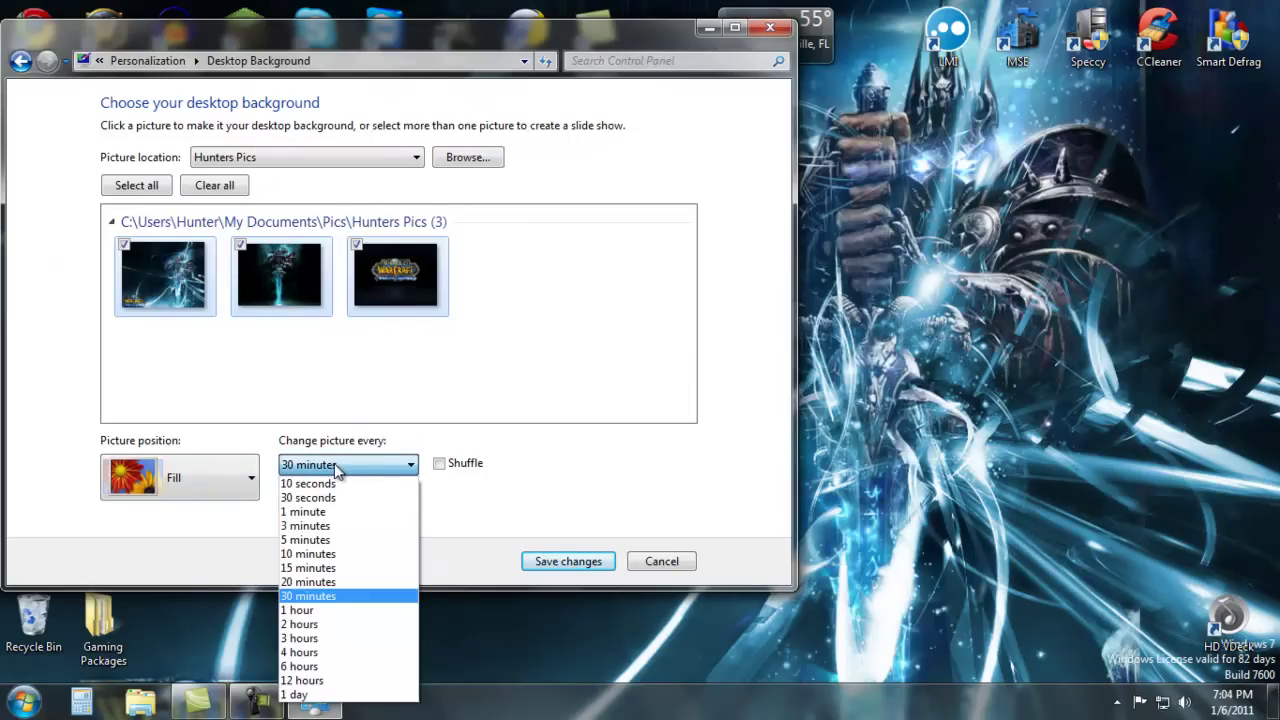
left_click(365, 558)
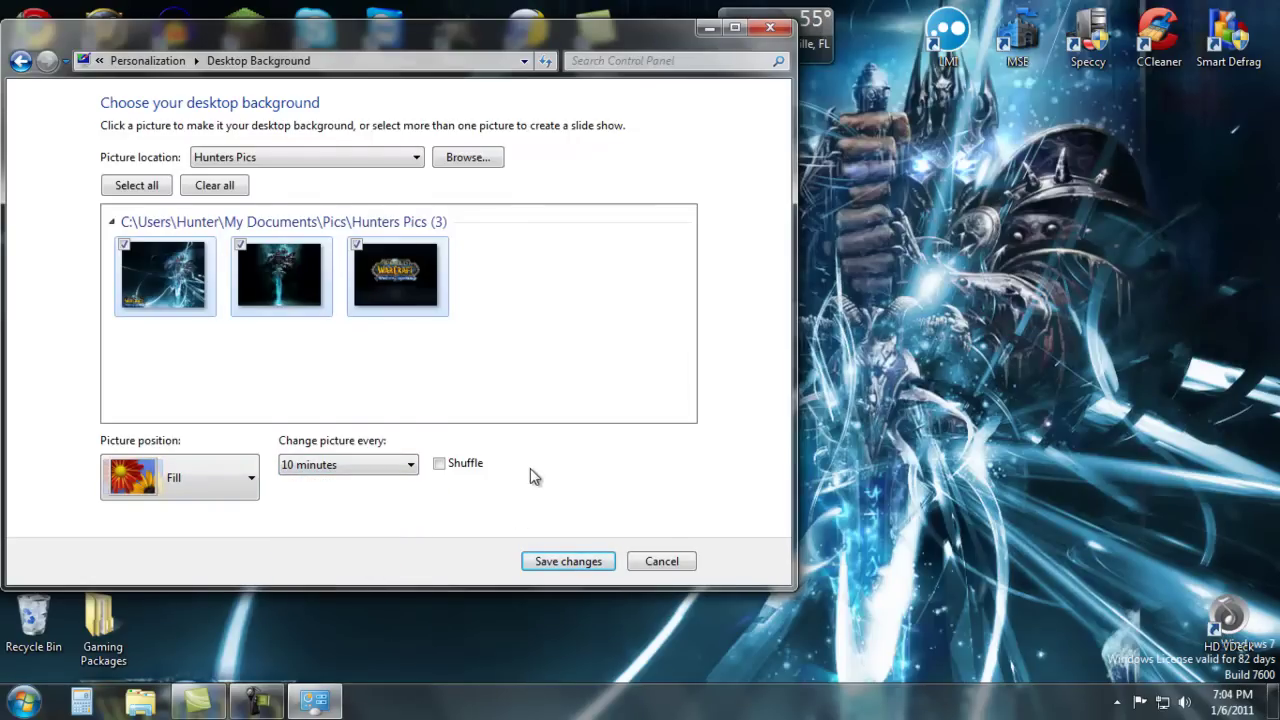
left_click(438, 464)
left_click(532, 560)
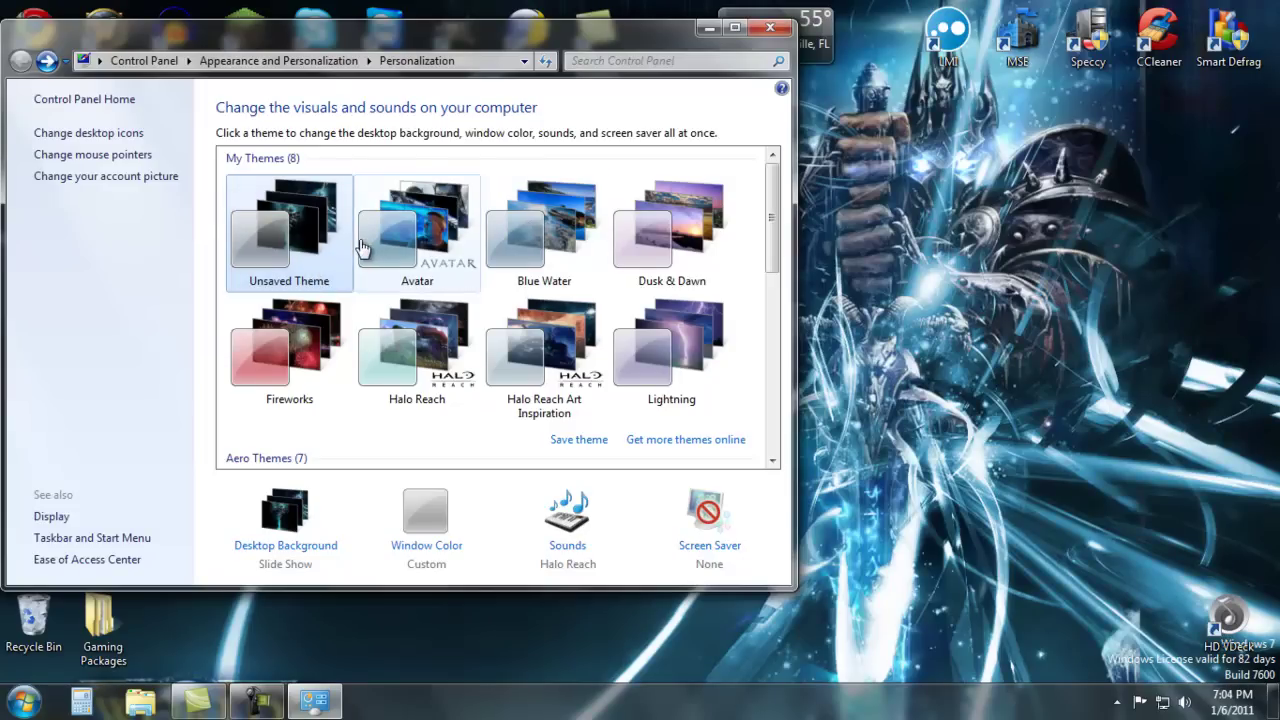
Preview the Avatar theme, then apply the Halo Reach theme.
scroll(330, 240, "down", 1)
scroll(375, 250, "up", 1)
scroll(390, 250, "down", 3)
scroll(403, 255, "up", 2)
left_click(414, 265)
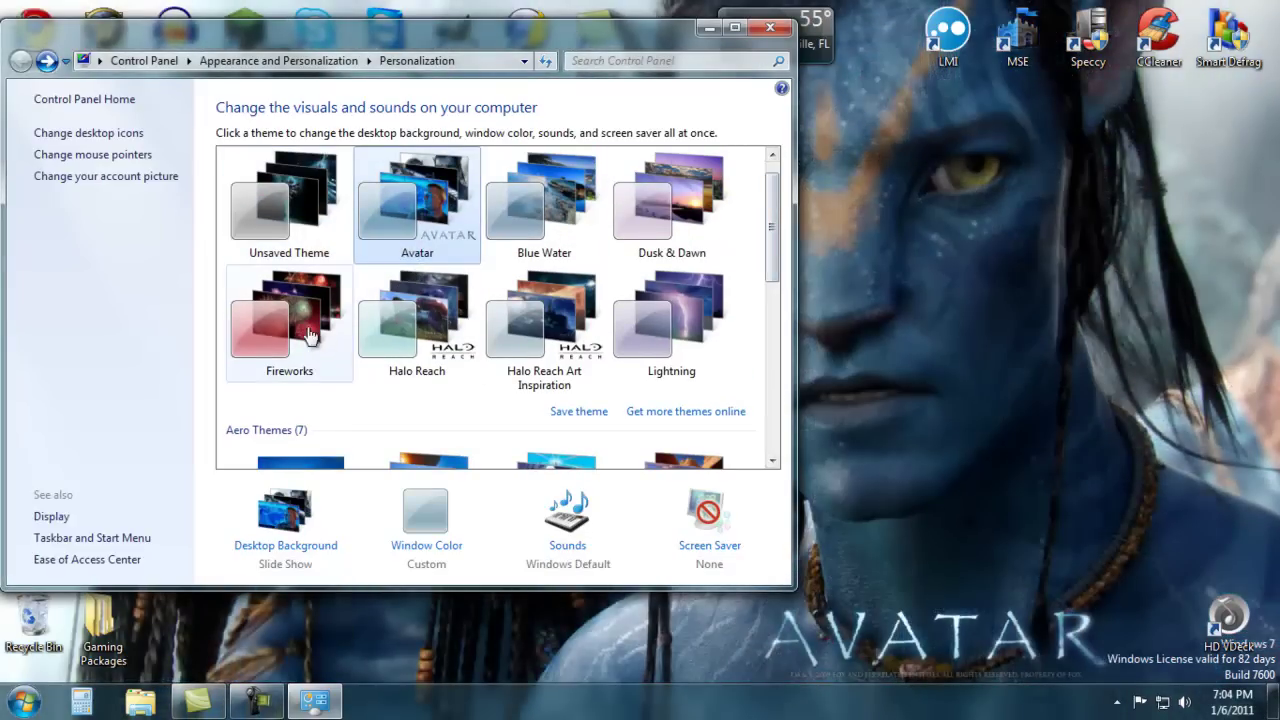
left_click(395, 316)
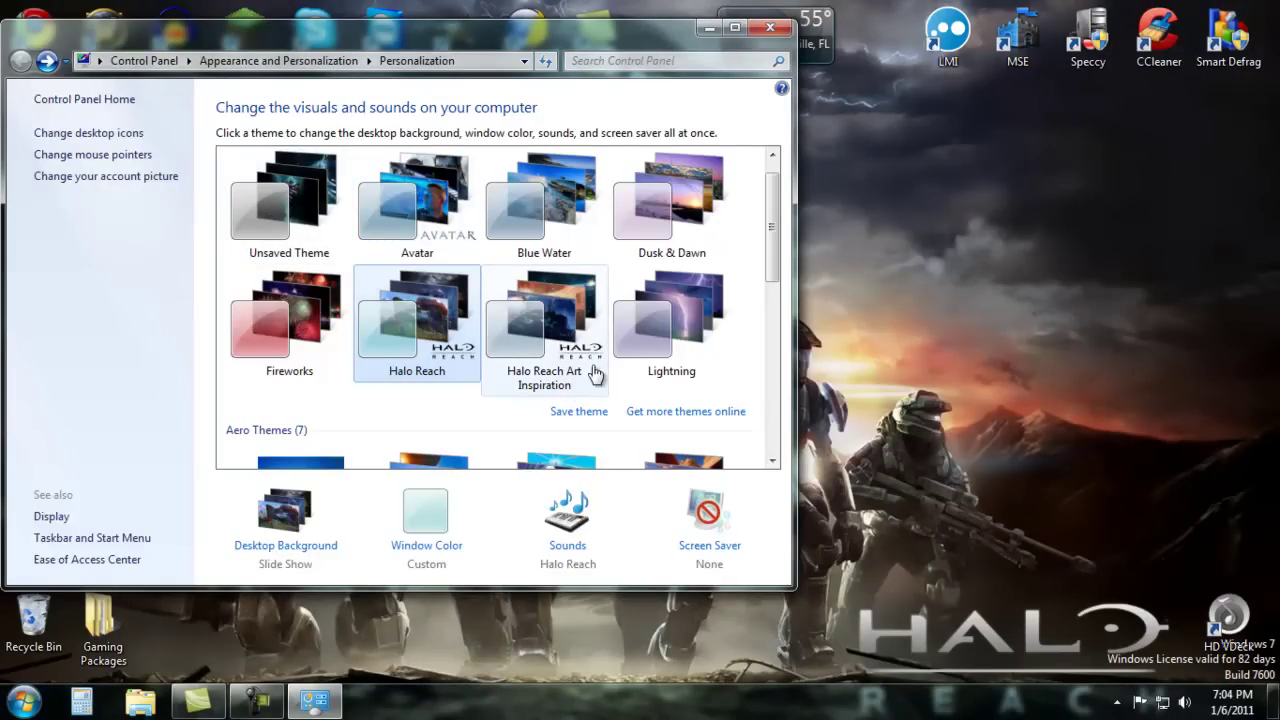
scroll(571, 280, "down", 2)
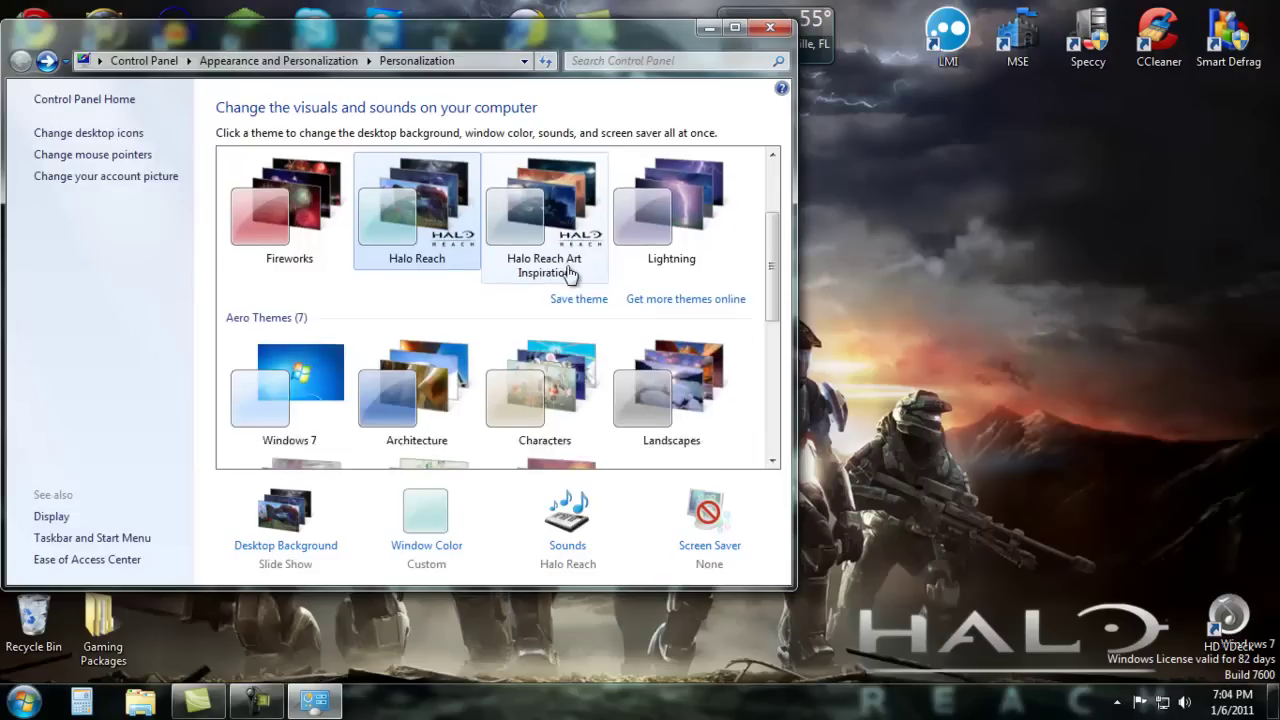
scroll(571, 280, "down", 2)
scroll(655, 335, "up", 4)
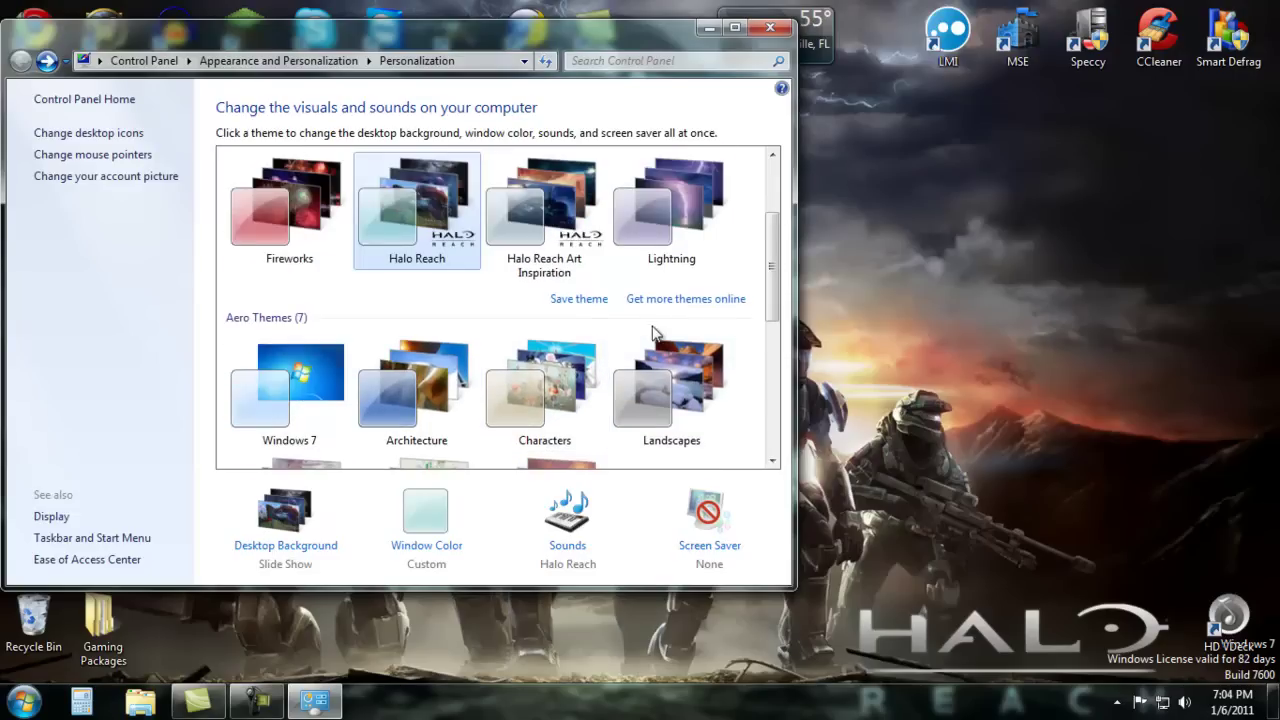
Reapply the Unsaved Theme under My Themes, restoring the Lich King slideshow and gray windows.
left_click(300, 210)
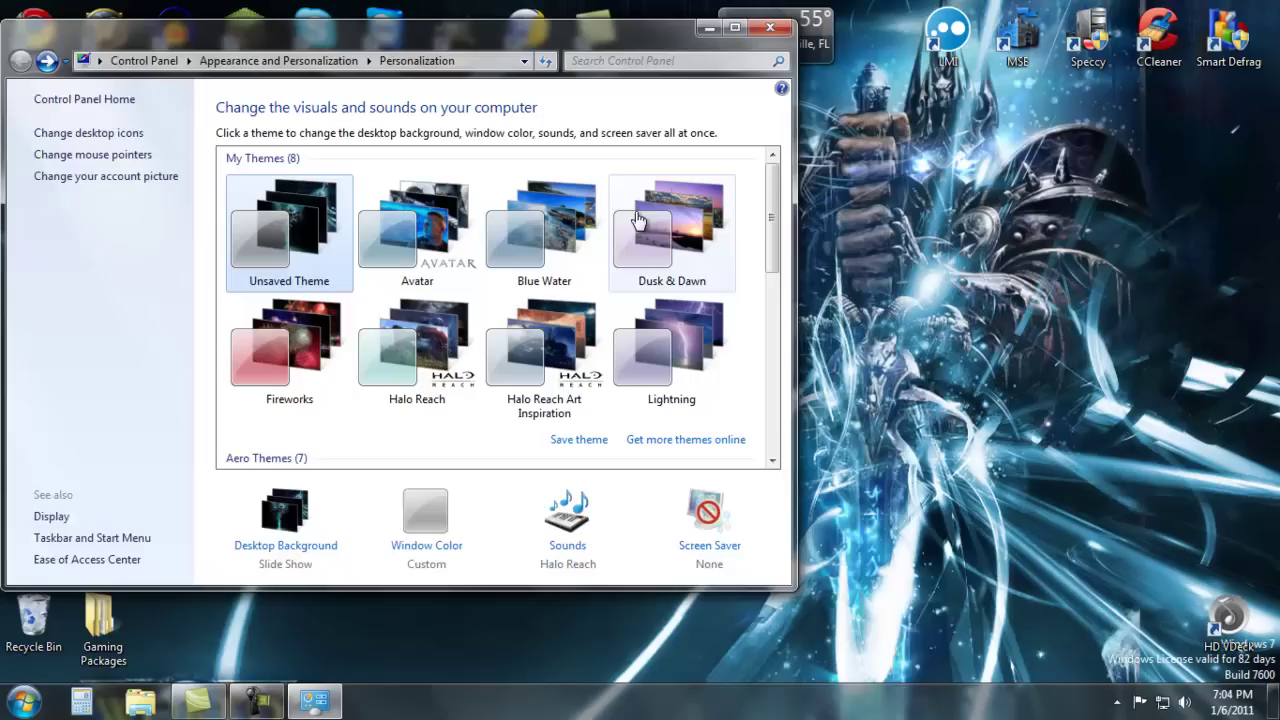
scroll(545, 205, "down", 2)
scroll(486, 214, "down", 5)
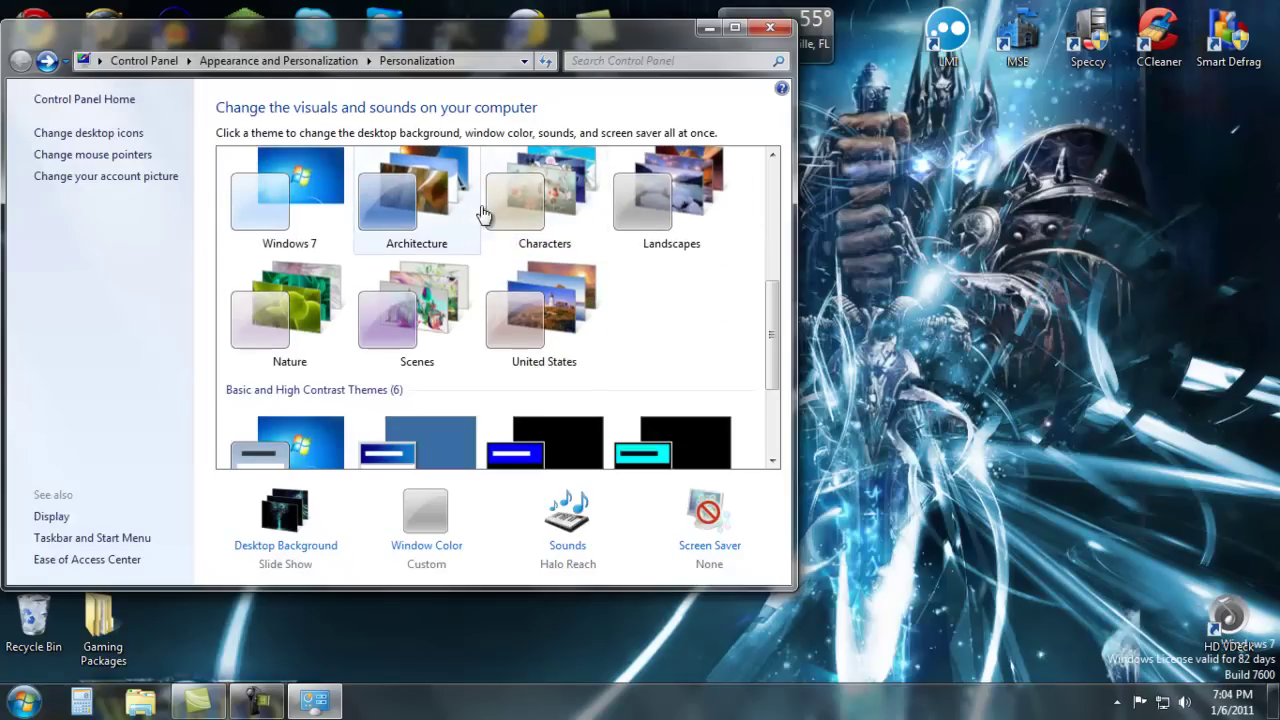
scroll(471, 206, "up", 6)
scroll(466, 248, "up", 3)
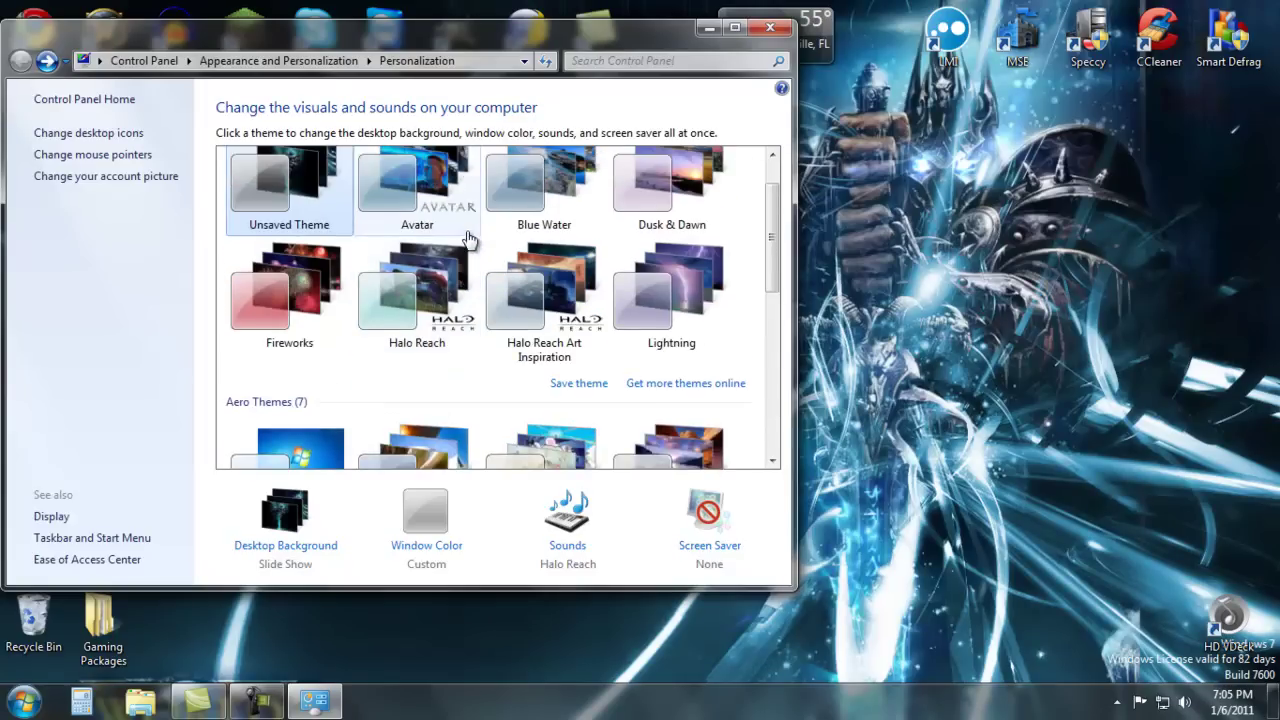